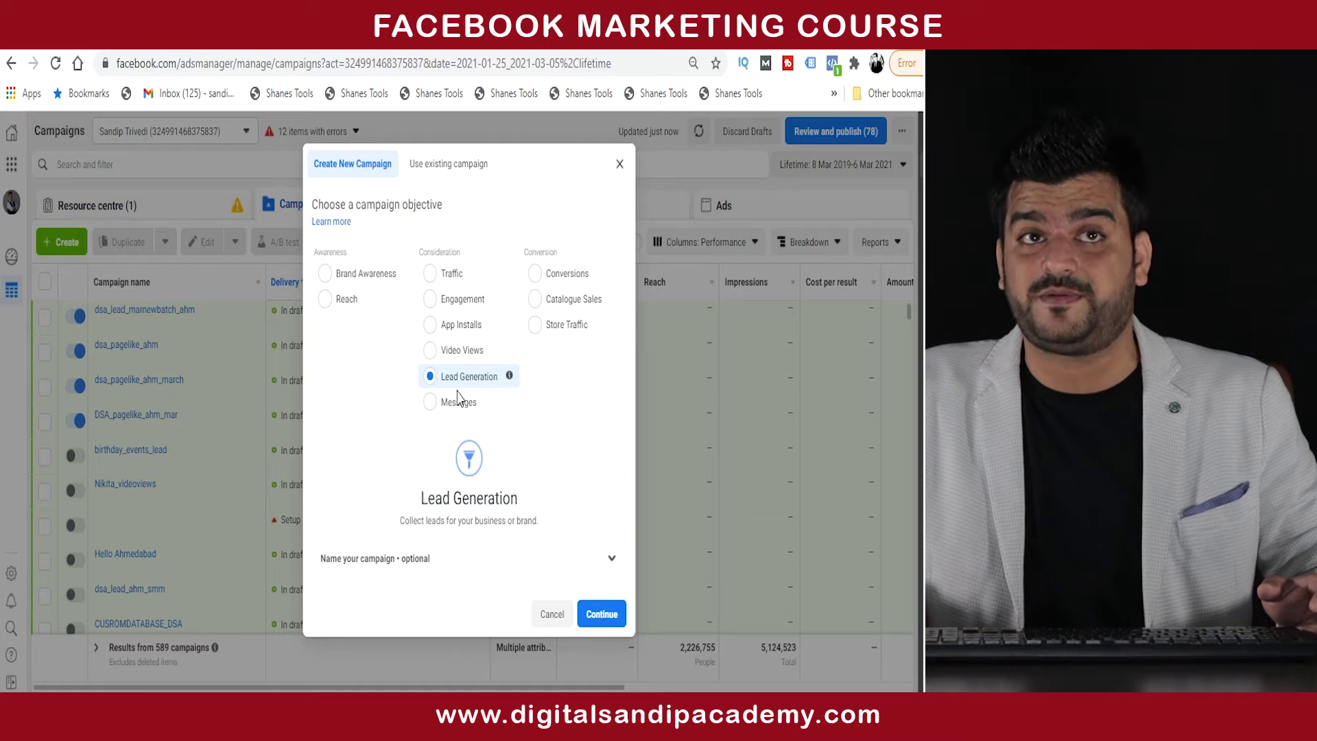
Create a new campaign with the Engagement objective and Page Likes as the engagement type
click(473, 401)
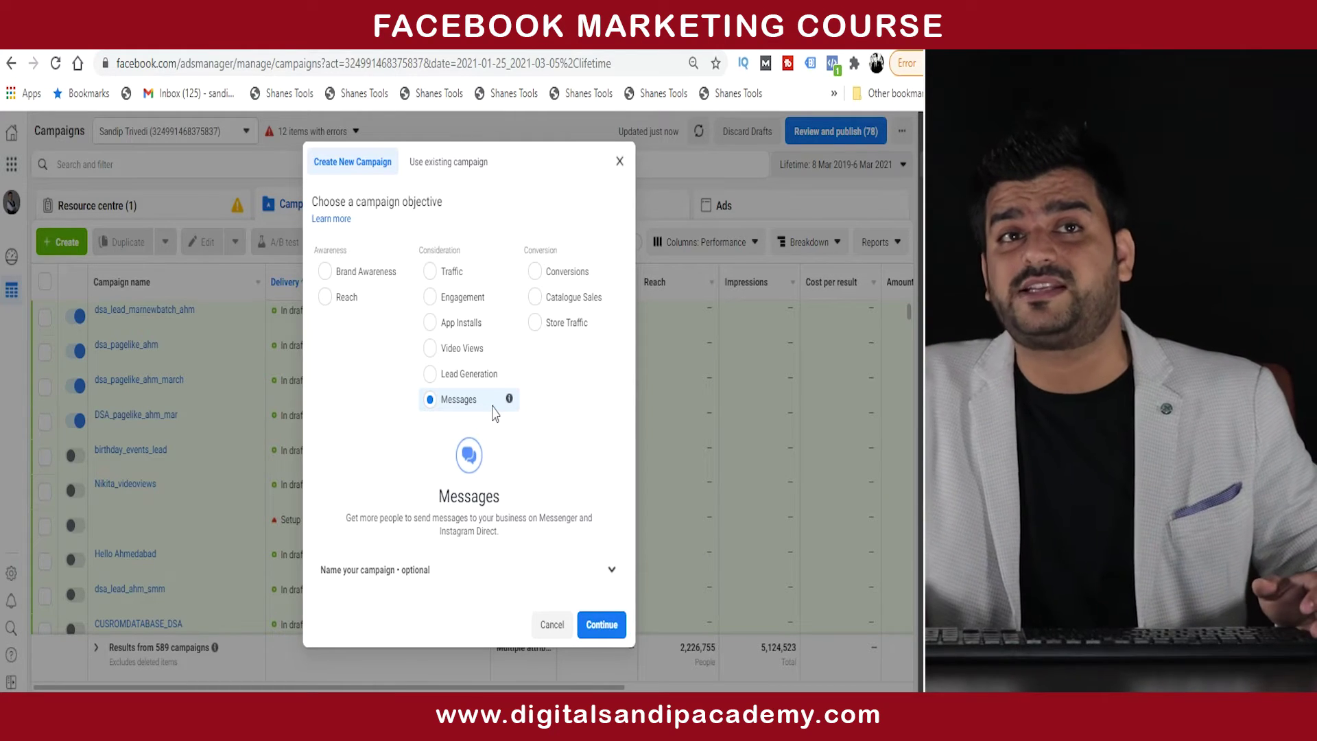
click(562, 298)
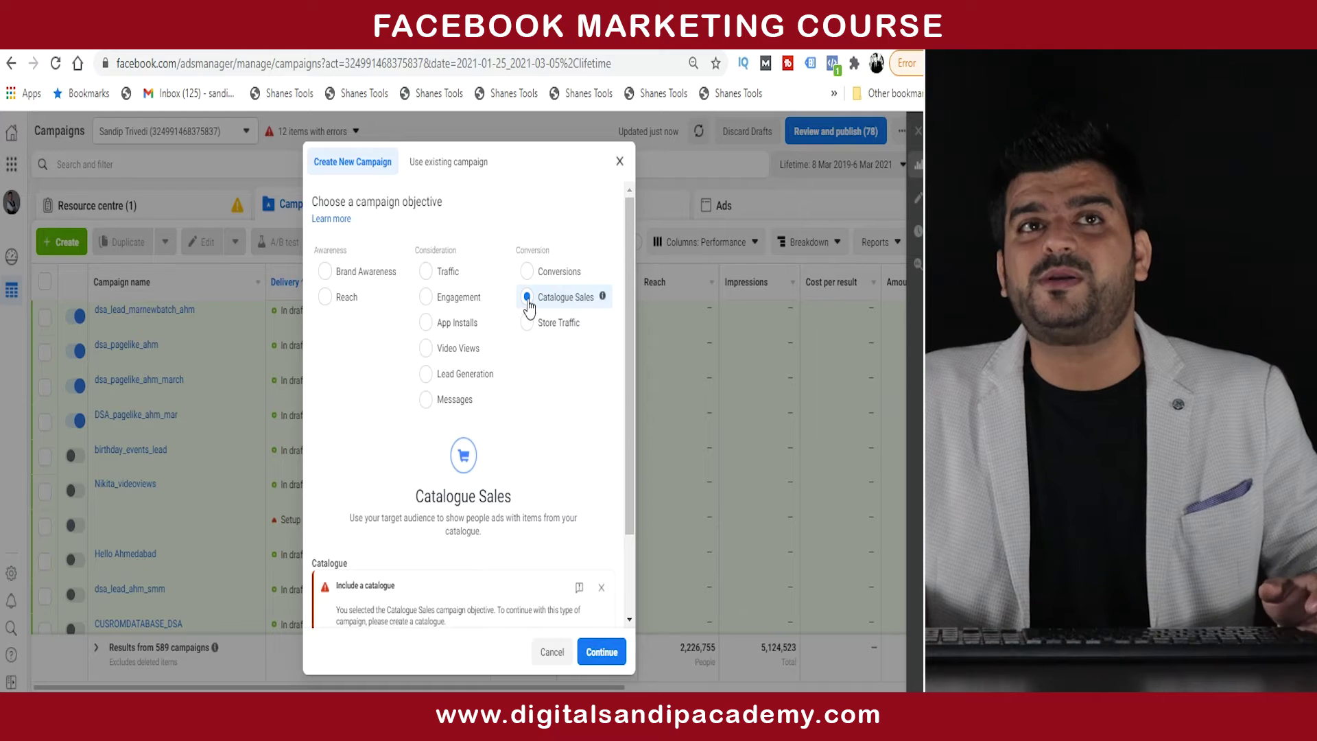
click(477, 301)
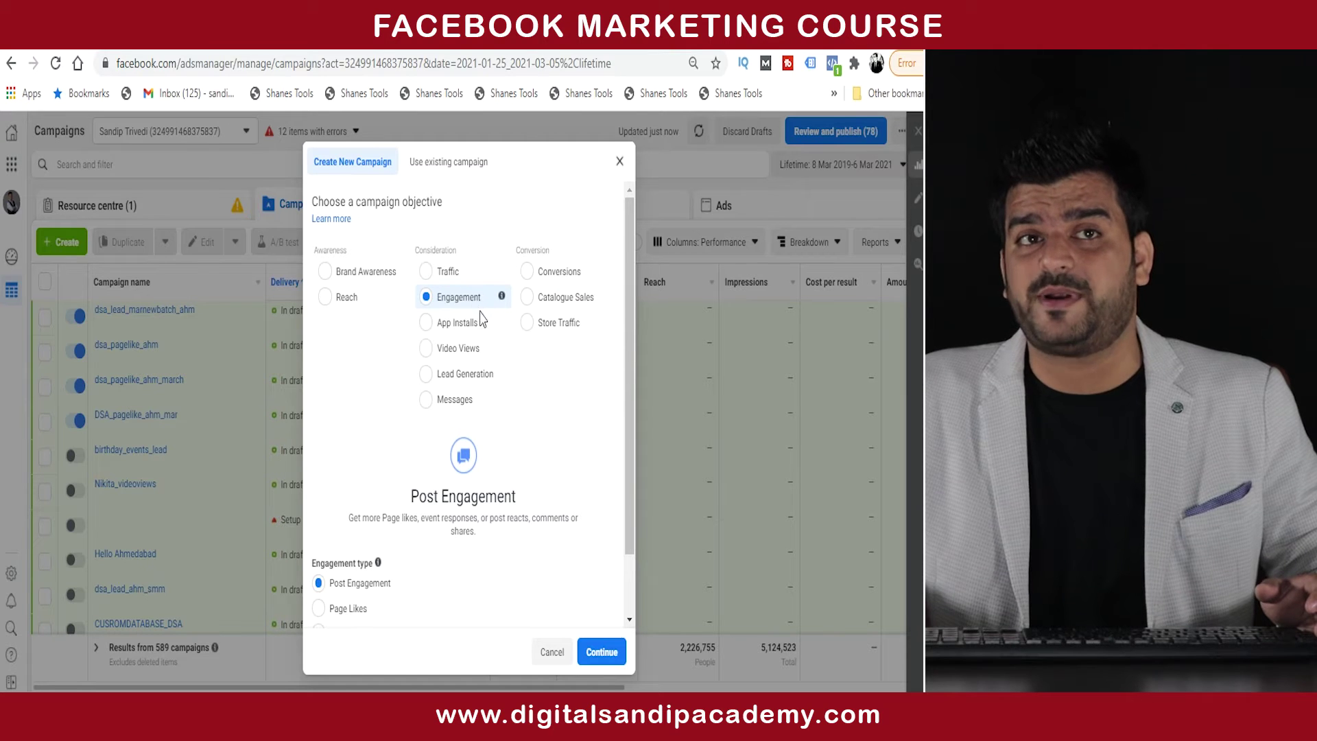
scroll(483, 315, down, 1)
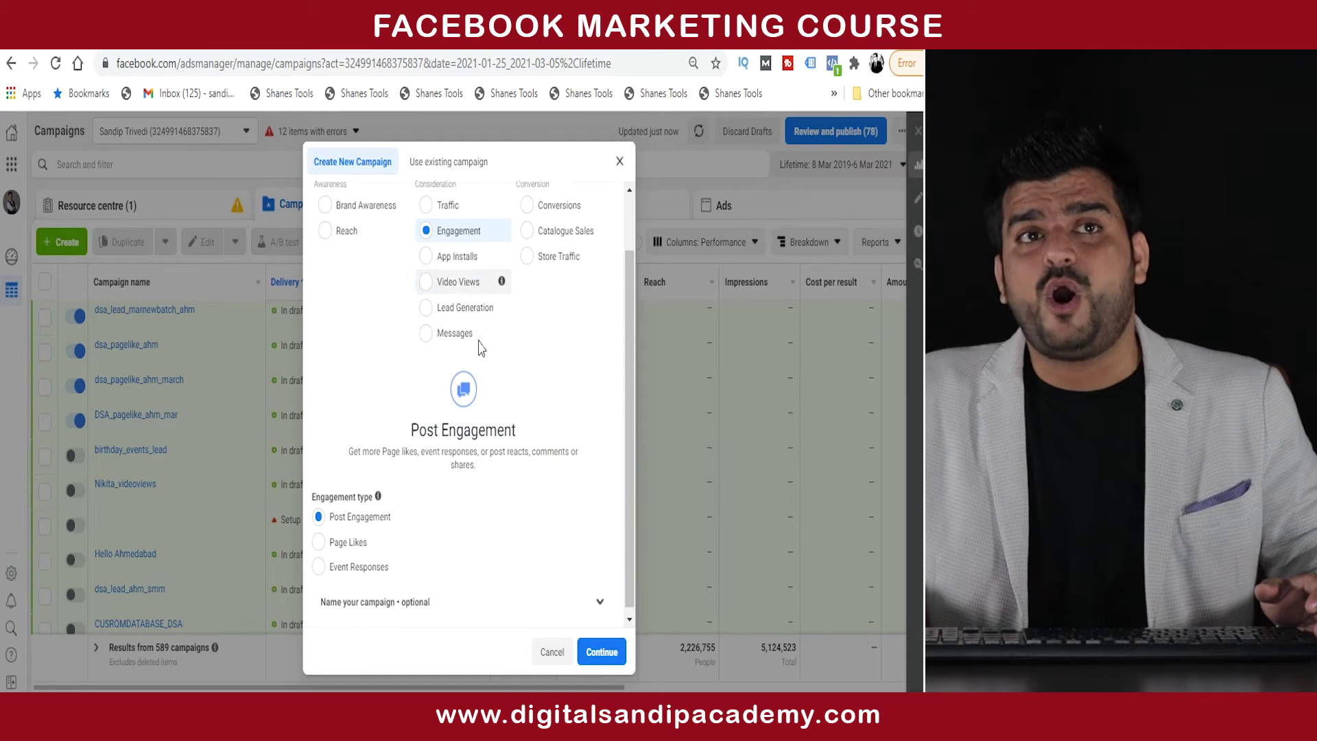
click(320, 538)
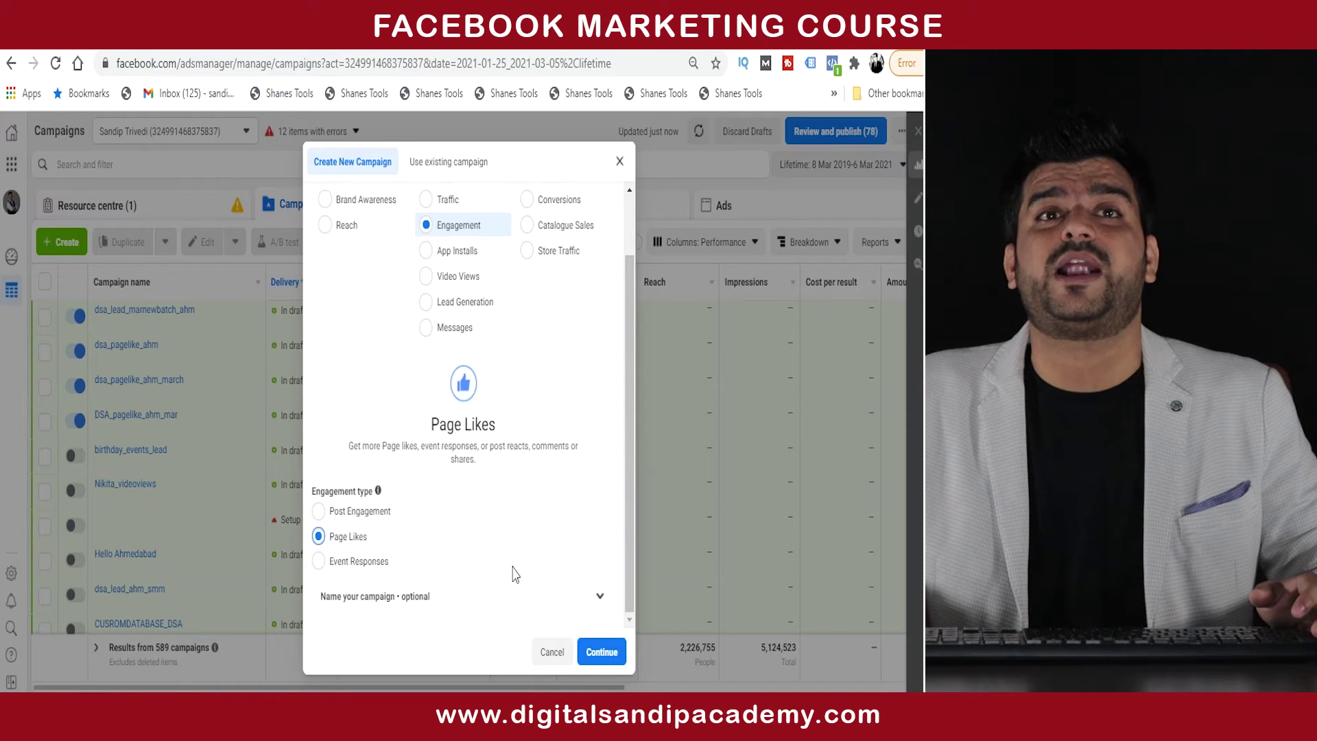
click(610, 657)
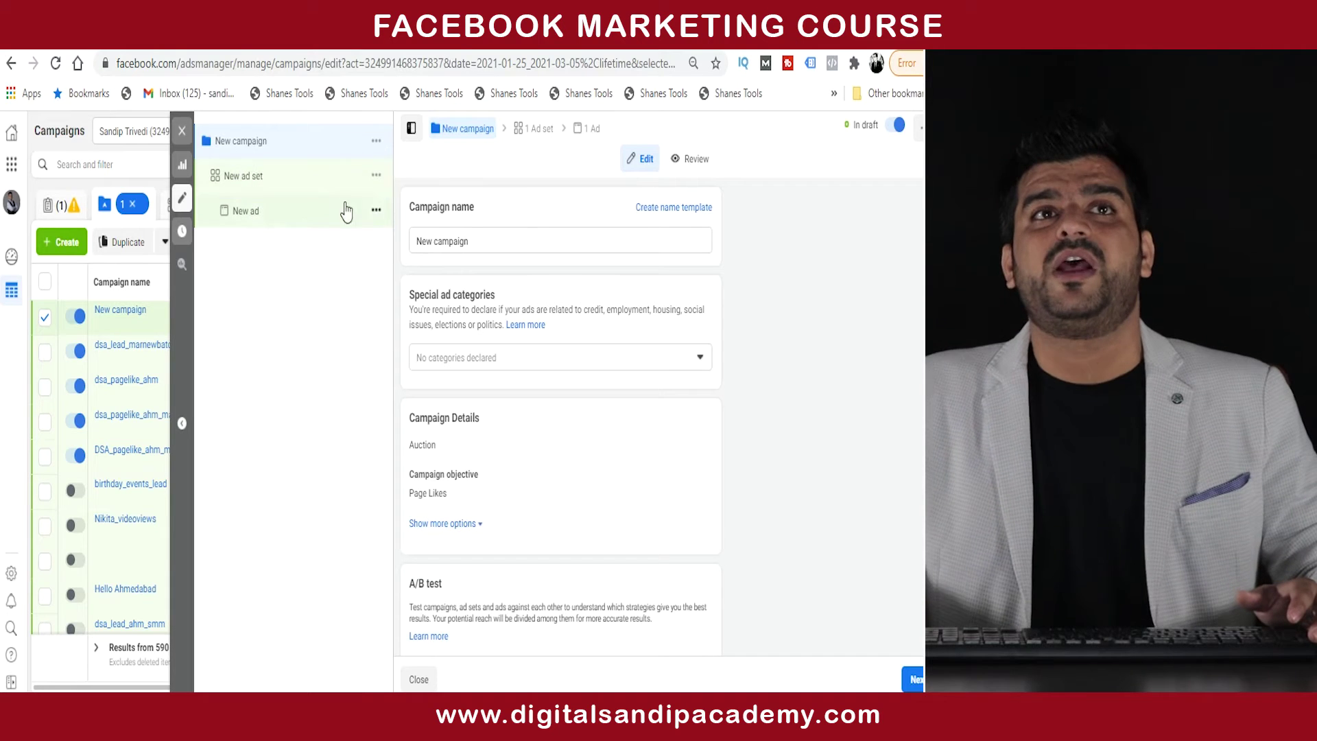
Replace the default campaign name with dsa_lead_ahm_fcabeookcourse
mouse_move(409, 208)
mouse_down()
mouse_move(475, 208)
mouse_move(413, 209)
mouse_up()
click(412, 218)
drag(474, 240, 421, 245)
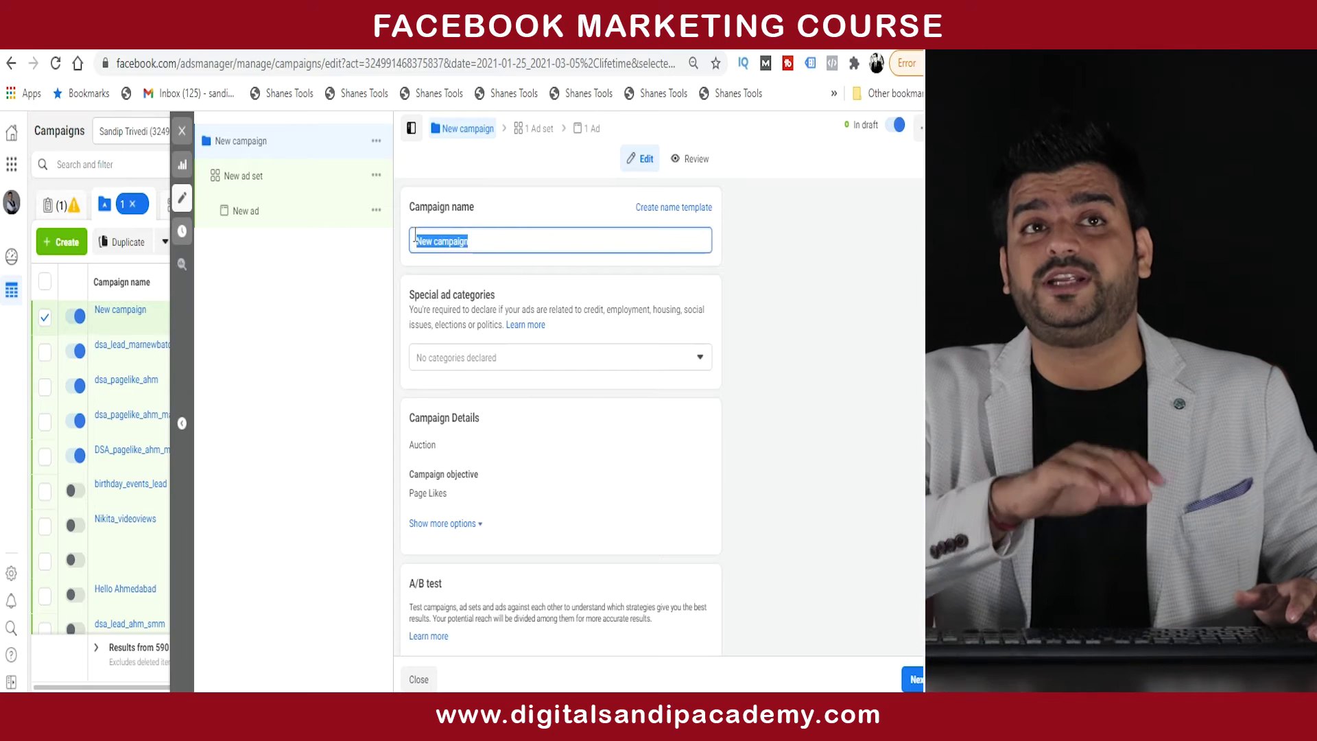
key(BackSpace)
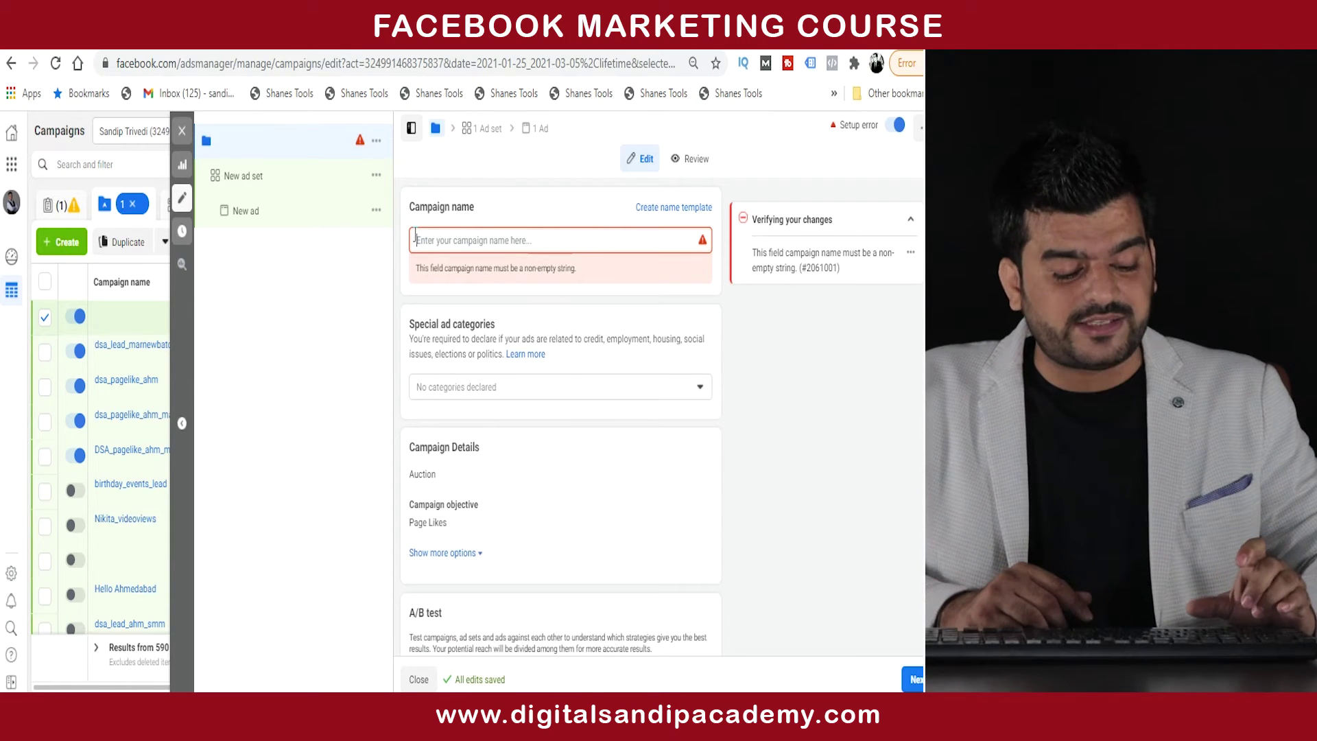
text(dsa)
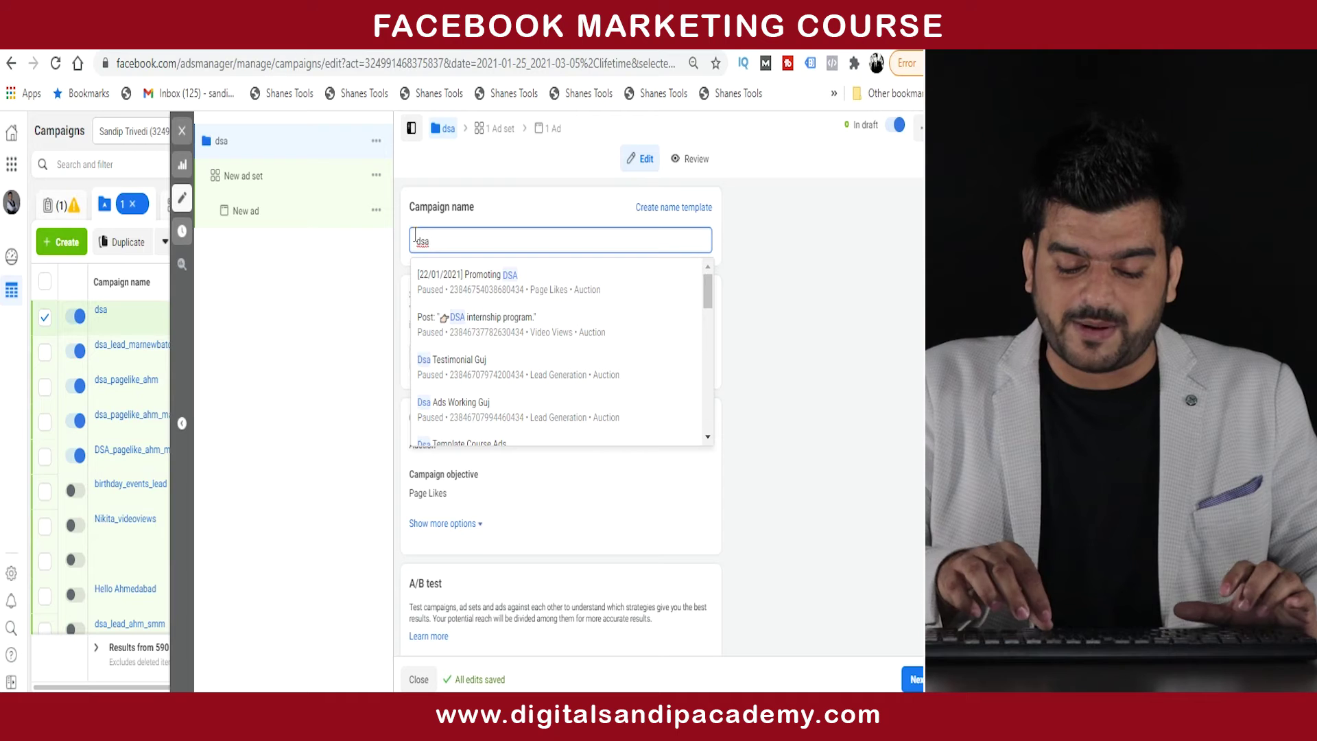
text(_l)
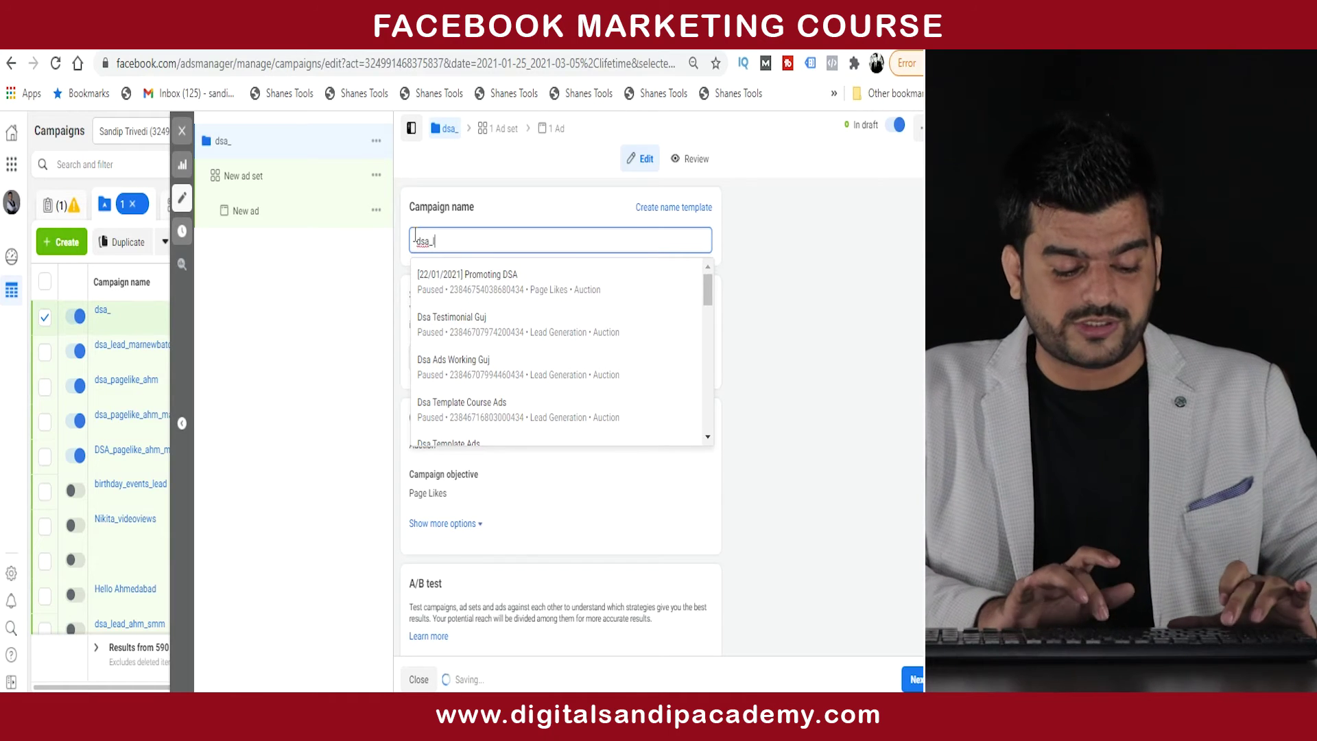
text(ead)
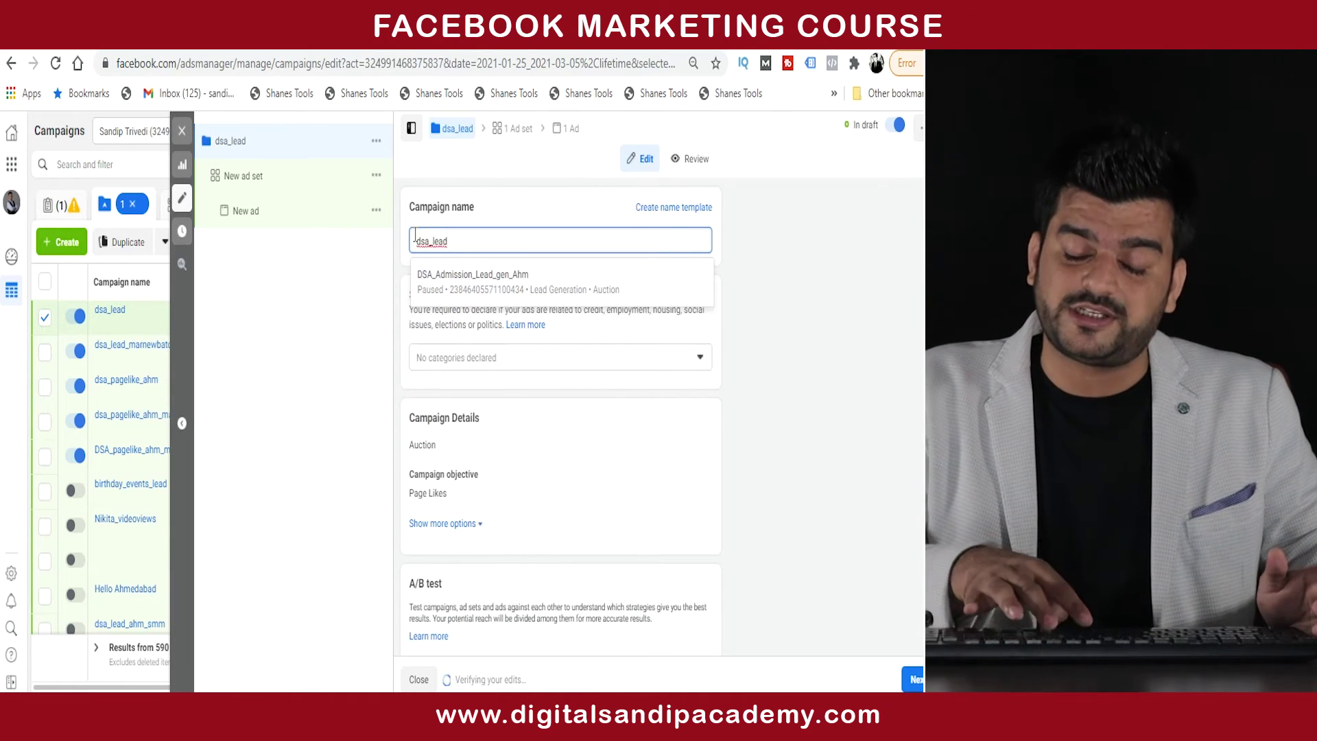
text(_ahm)
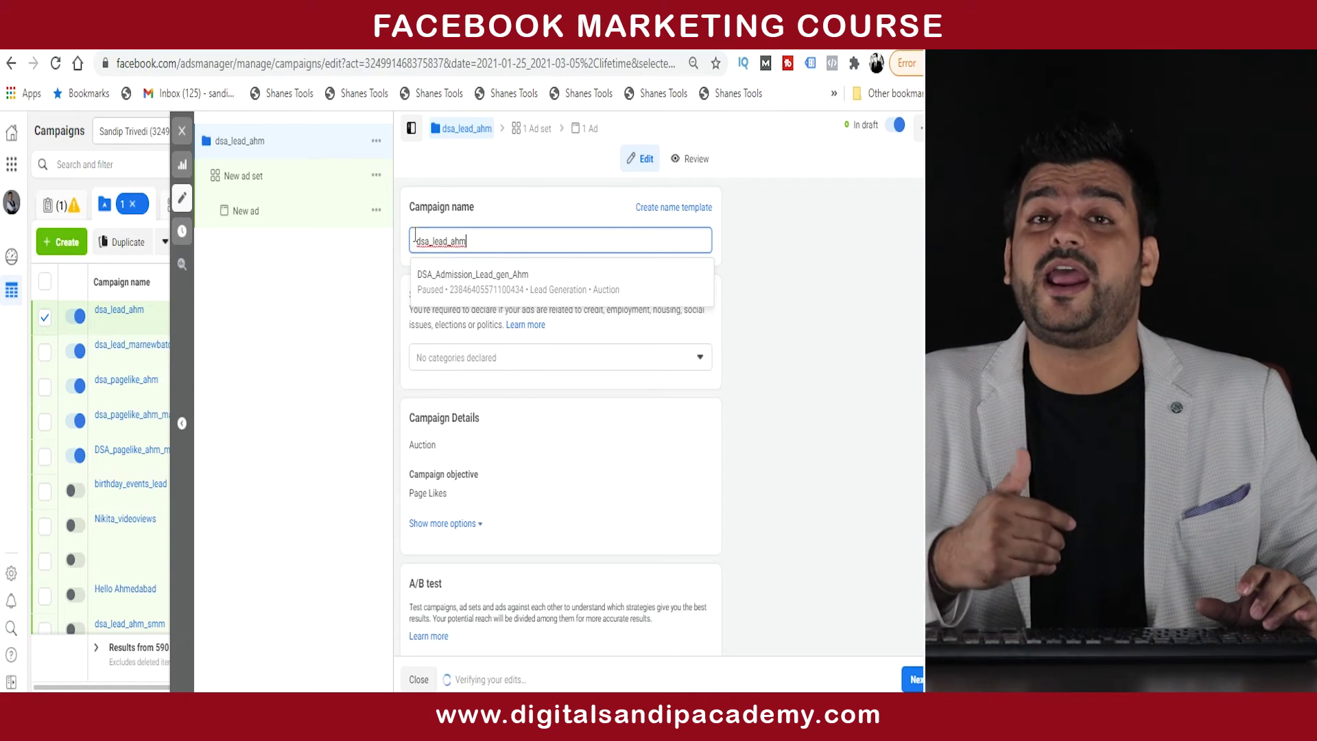
text(_)
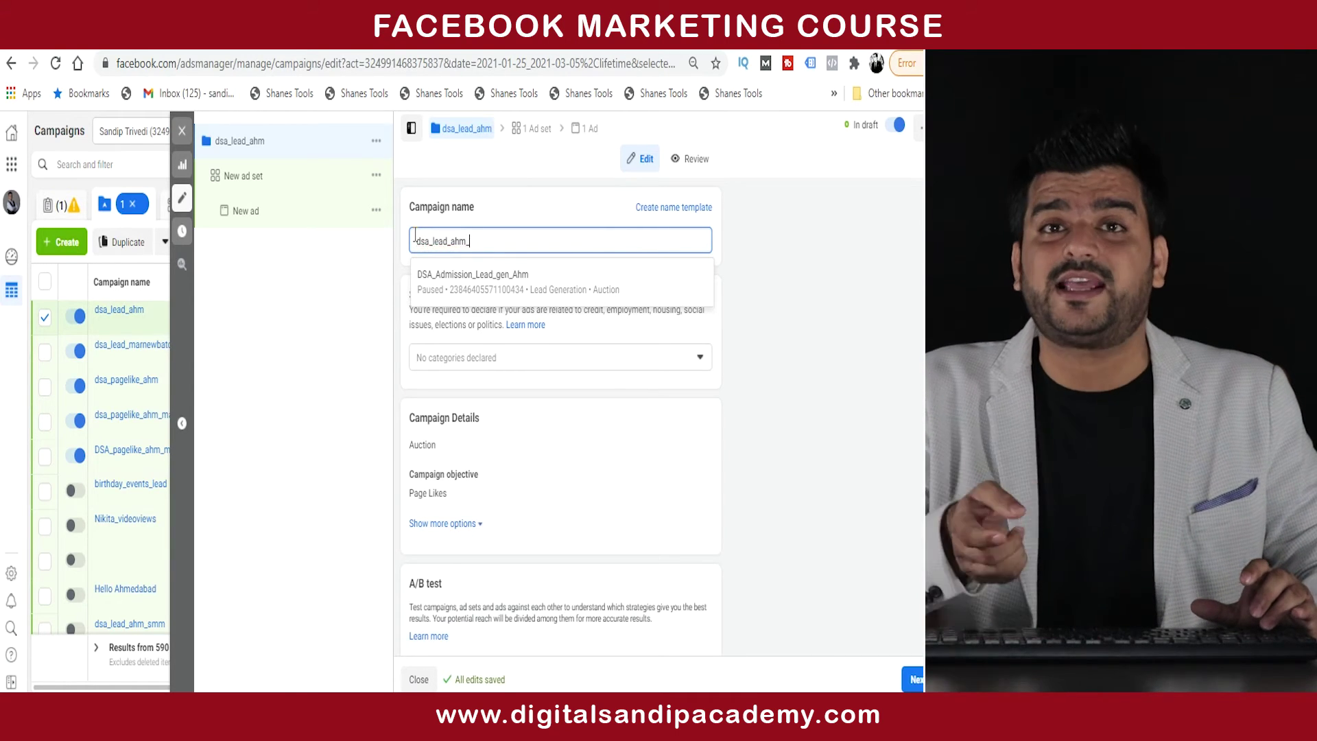
text(f)
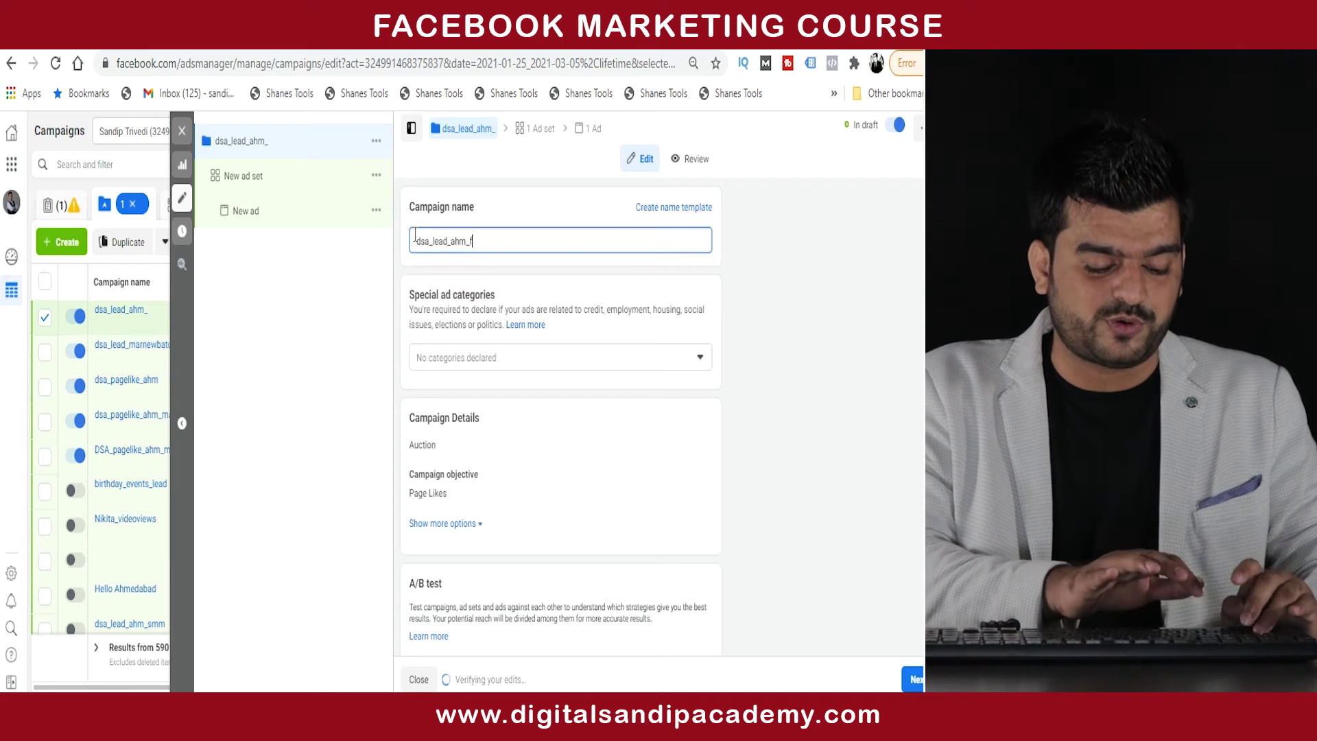
text(cabeook)
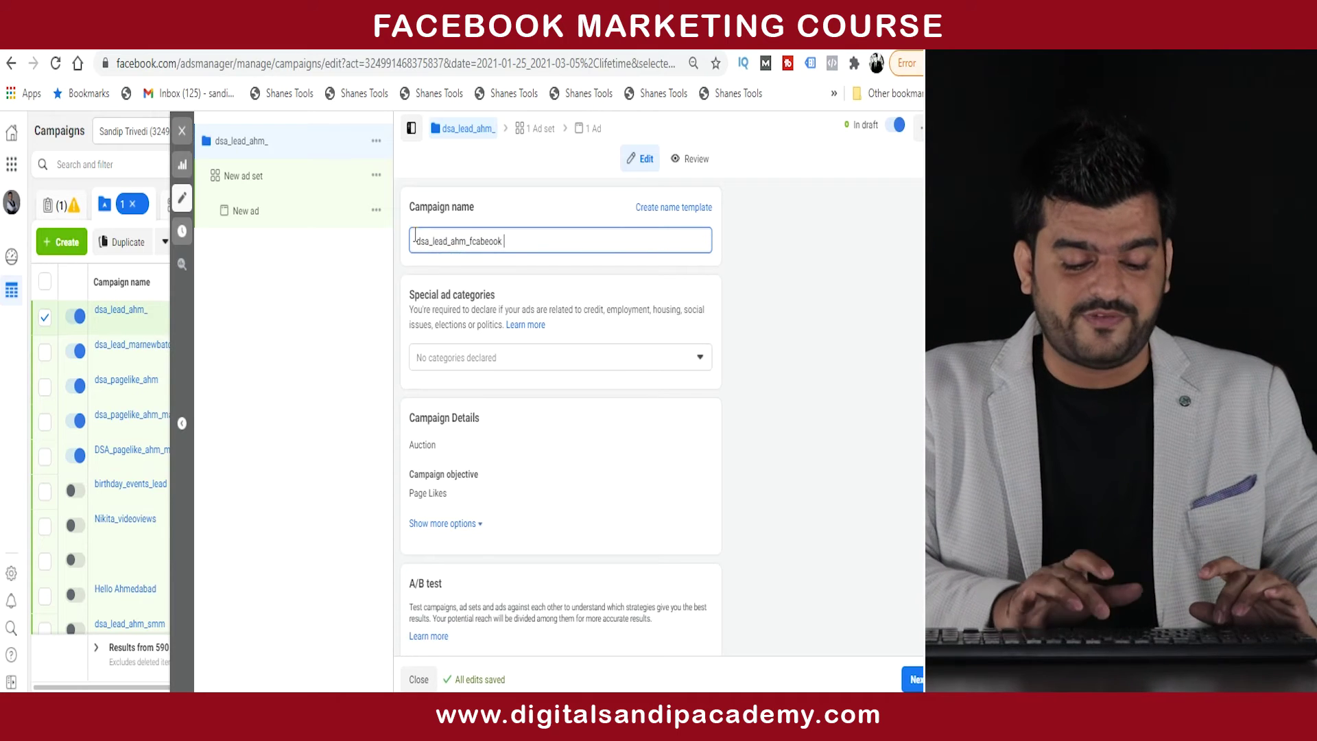
text(course)
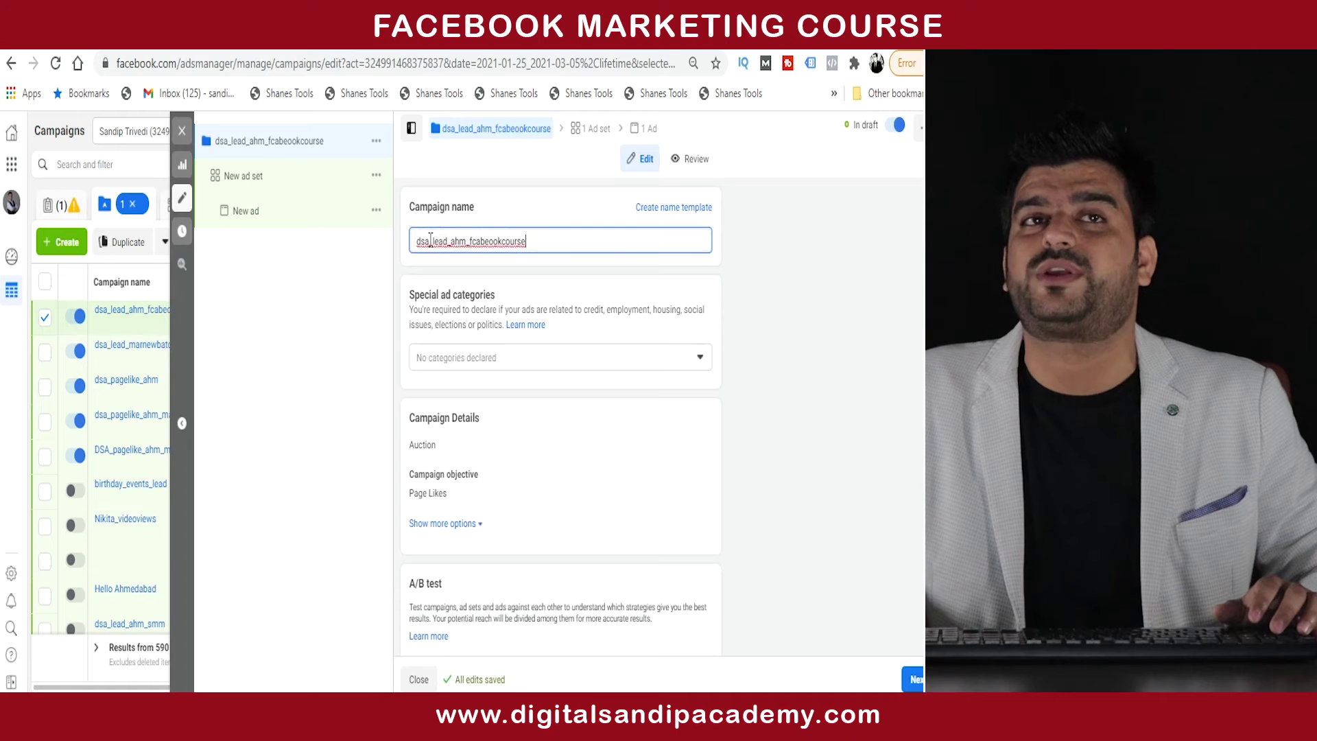
Keep the dsa_ prefix and change the rest of the campaign name so it reads dsa_pagelike_gujarat
drag(433, 242, 617, 239)
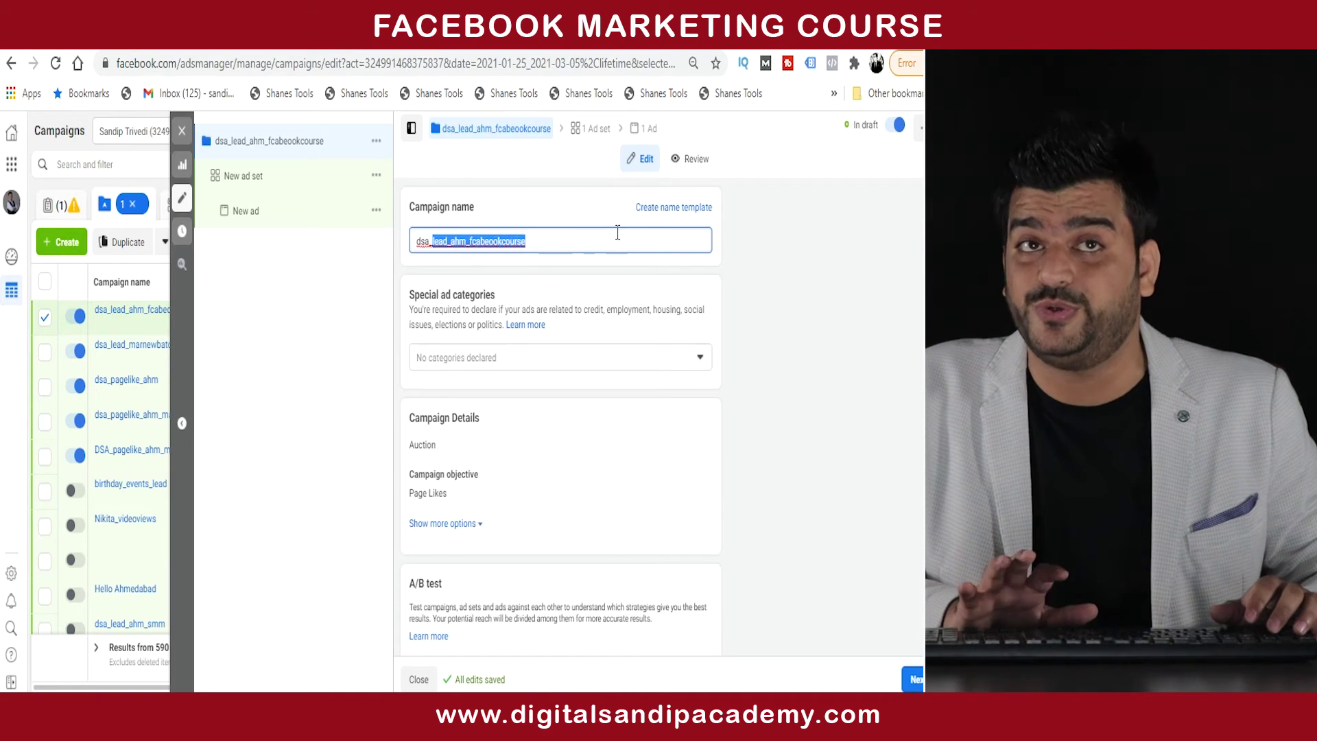
key(BackSpace)
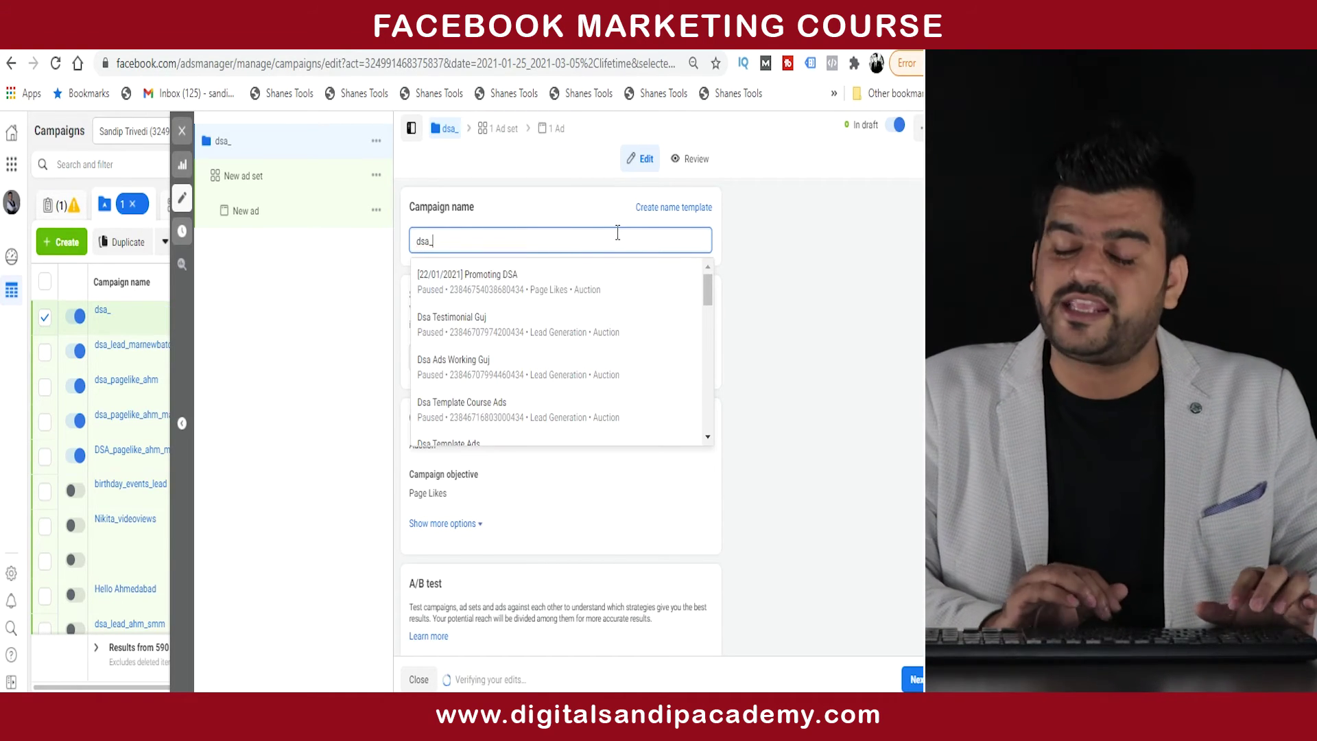
text(page)
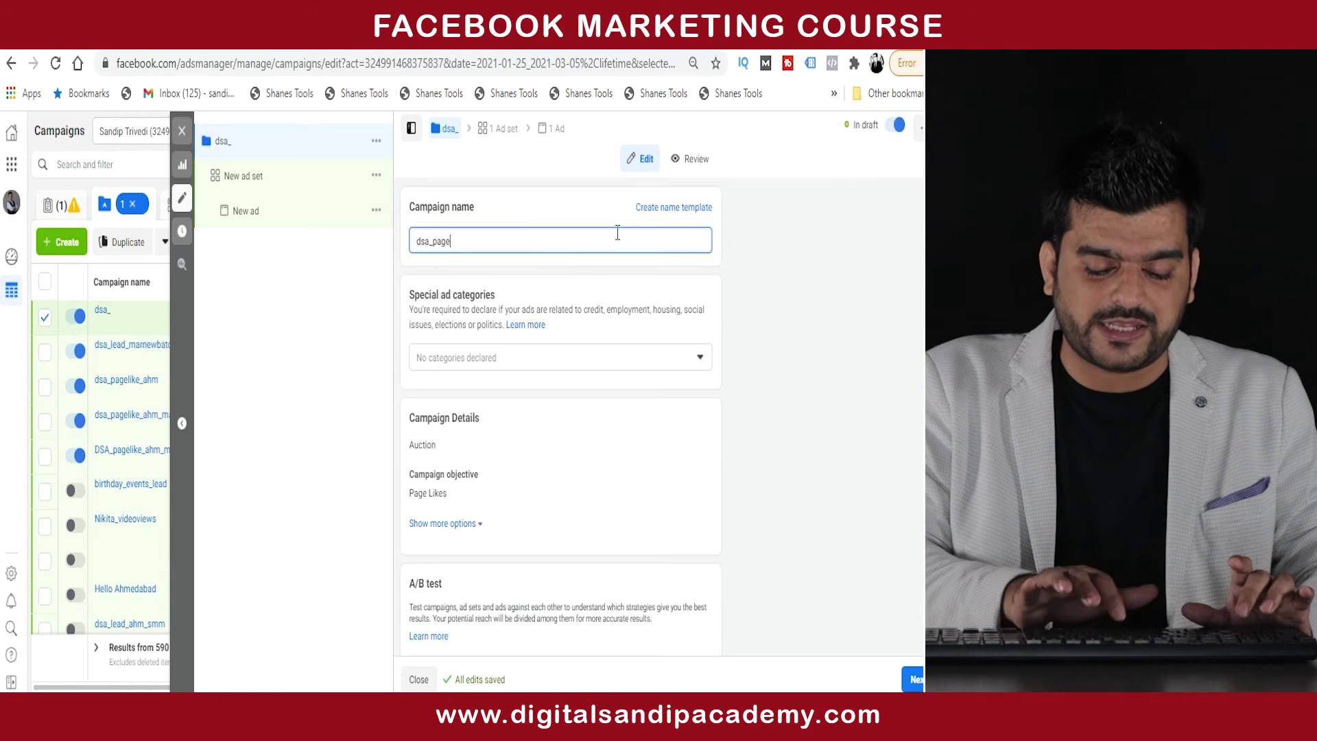
text(like)
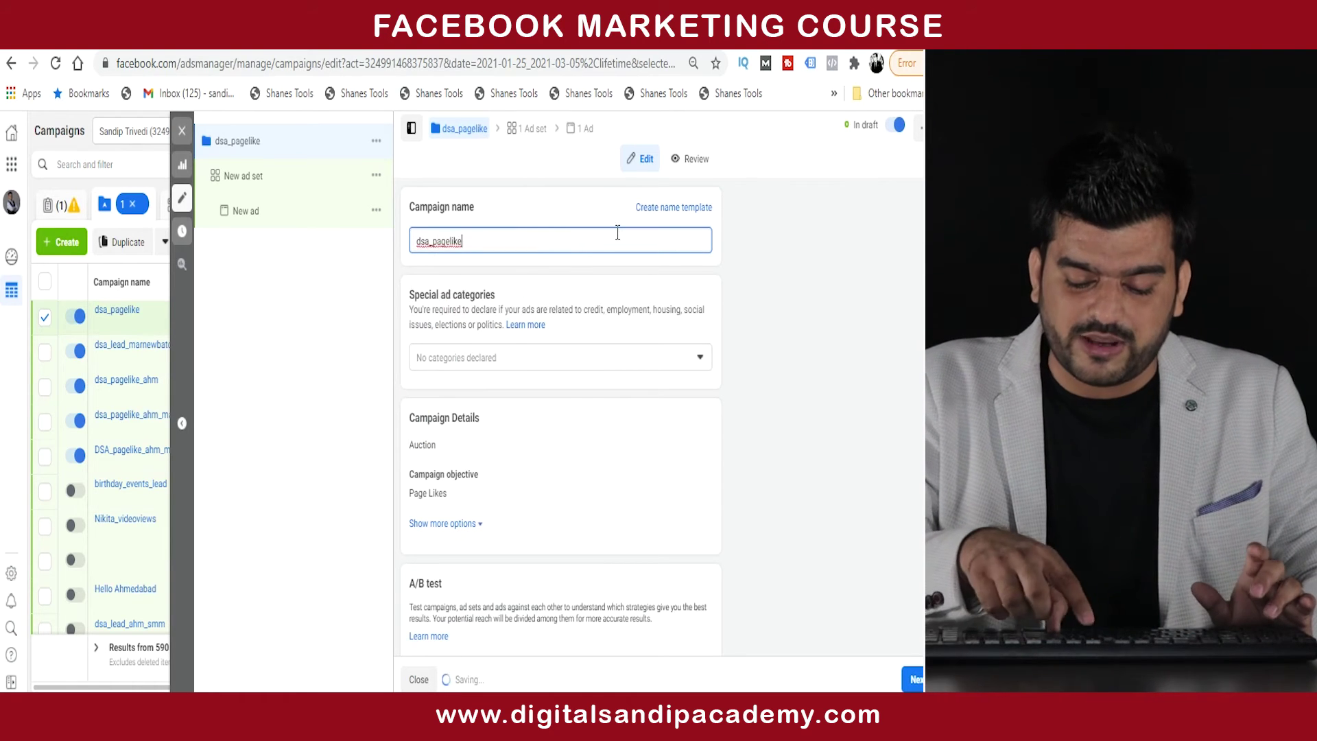
text(_gujarat)
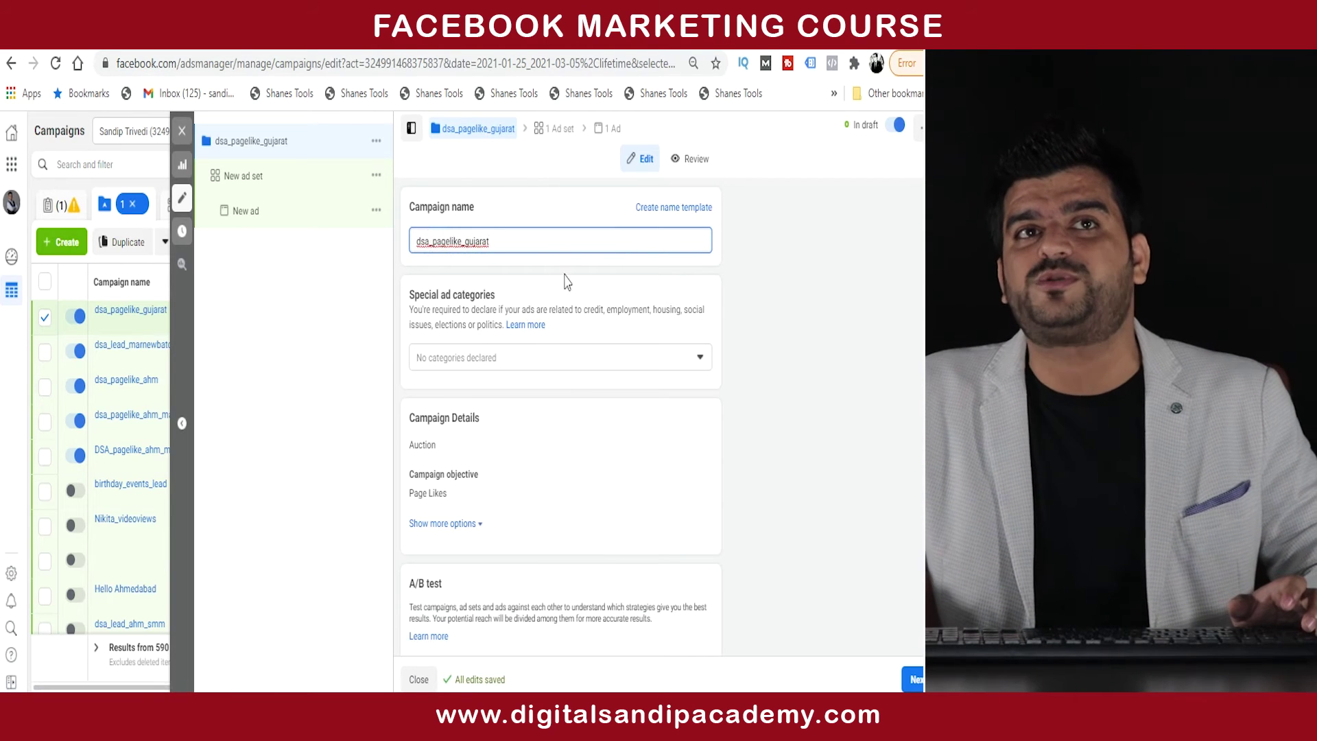
Review the special ad categories requirement and declare Social issues, elections or politics for the campaign
drag(419, 295, 501, 302)
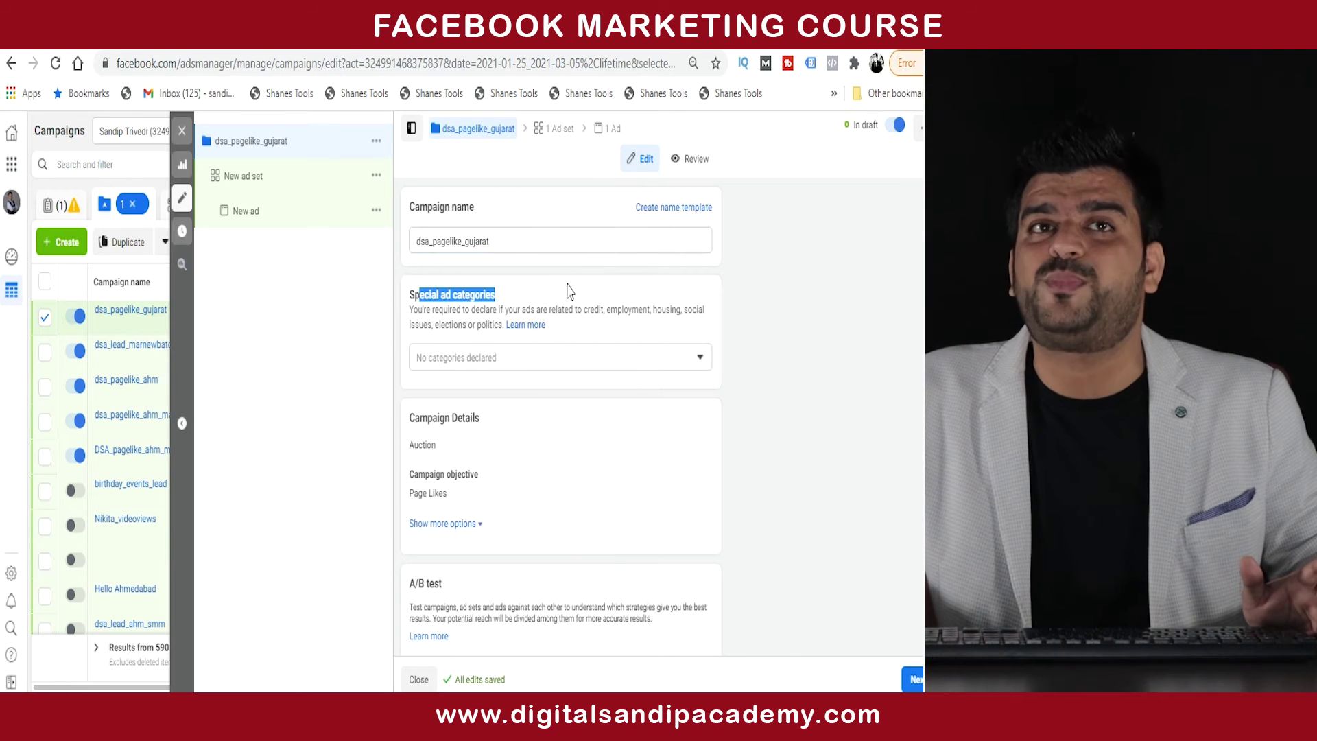
click(637, 314)
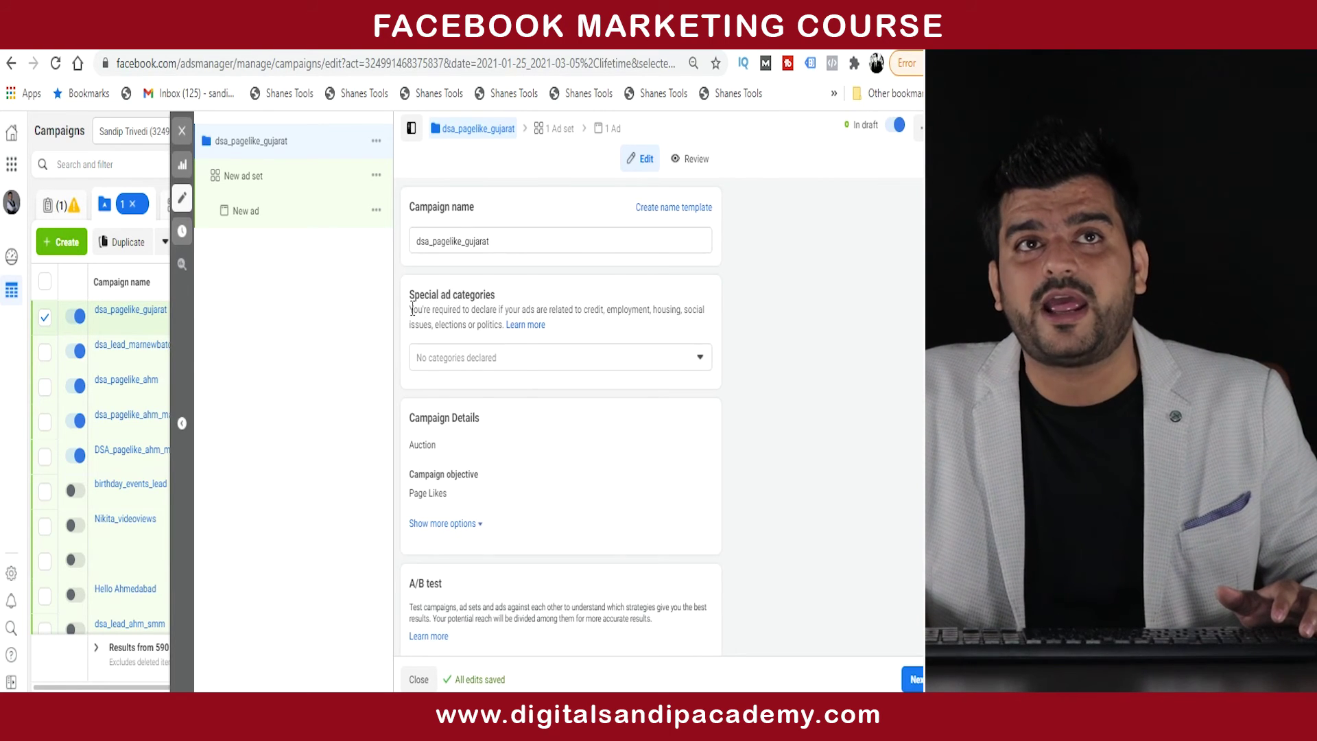
drag(412, 313, 623, 326)
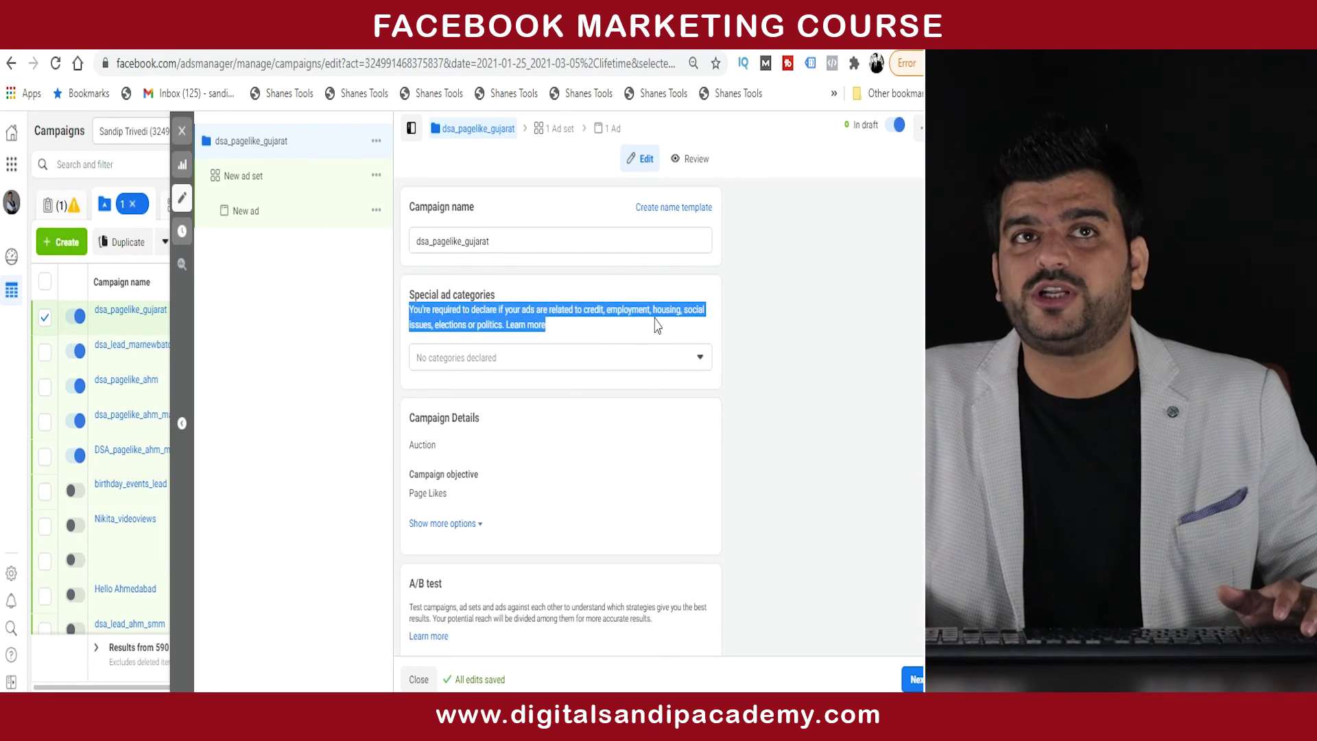
click(619, 341)
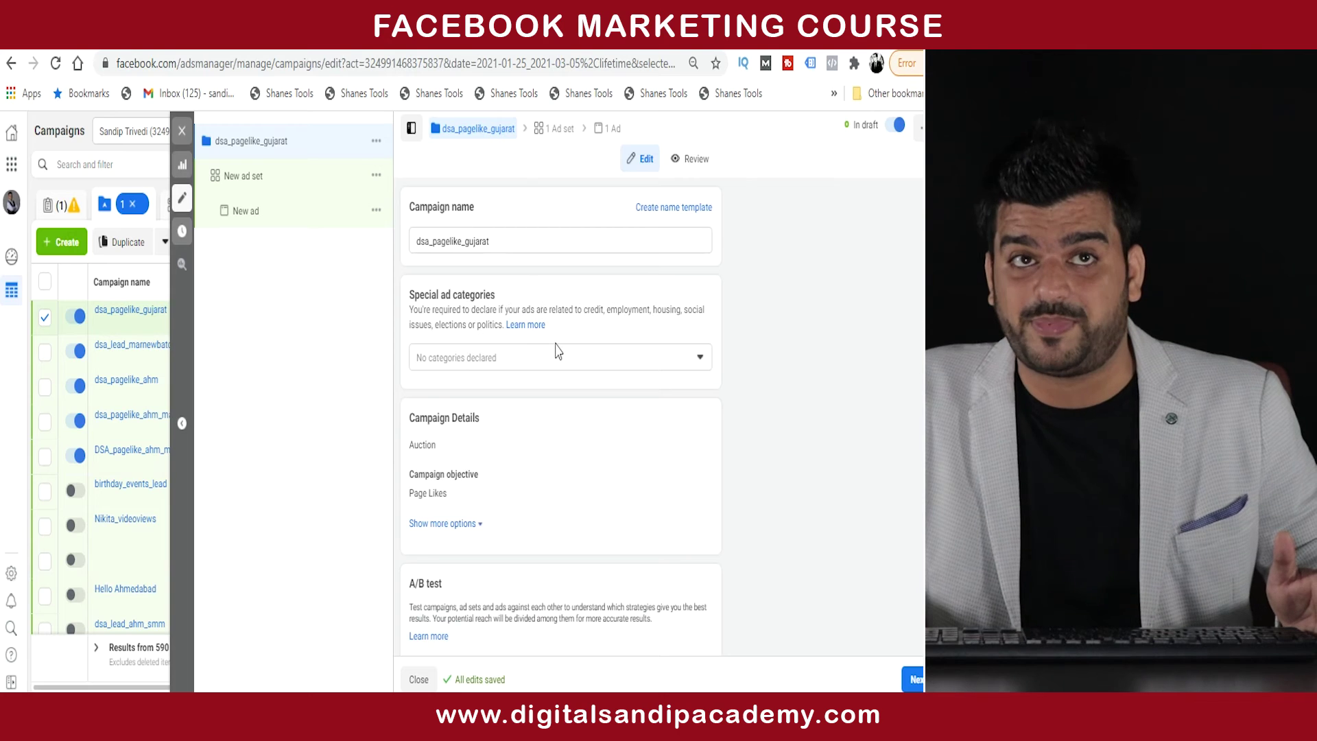
click(507, 367)
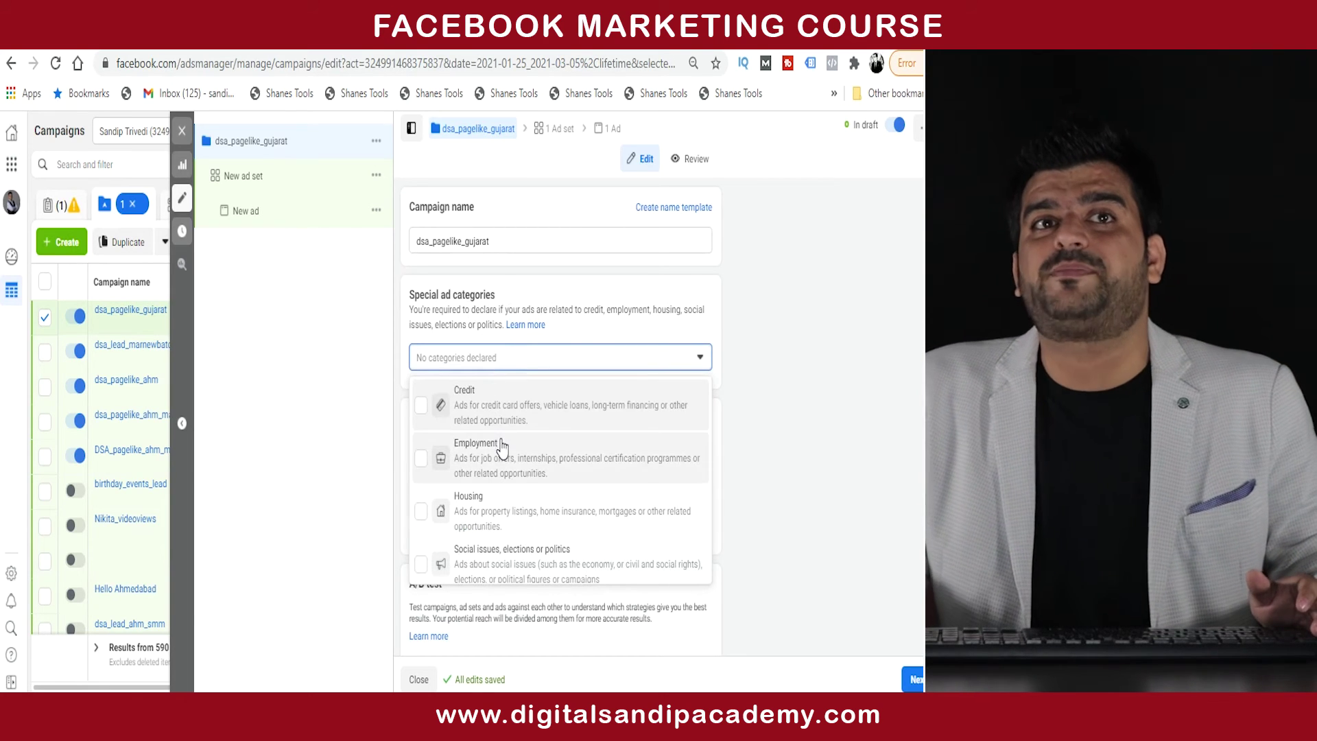
scroll(513, 449, down, 1)
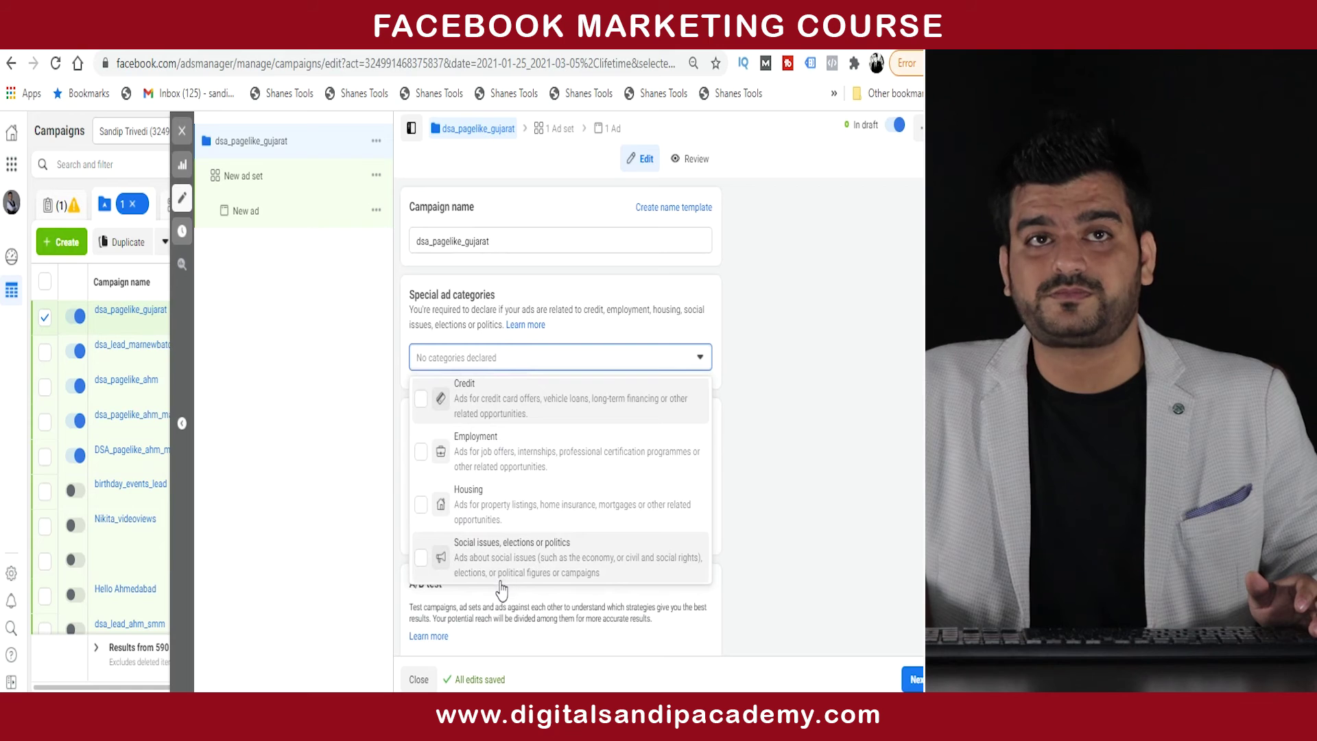
click(421, 558)
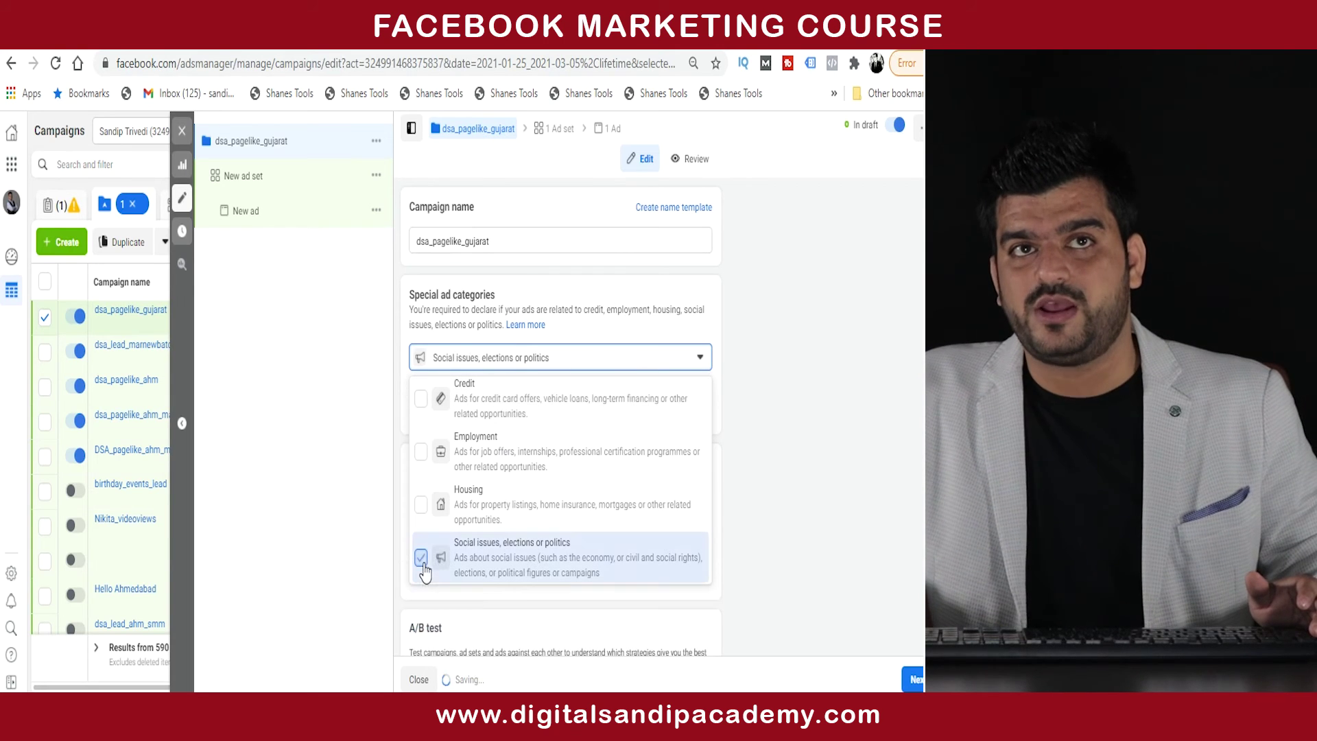
click(409, 308)
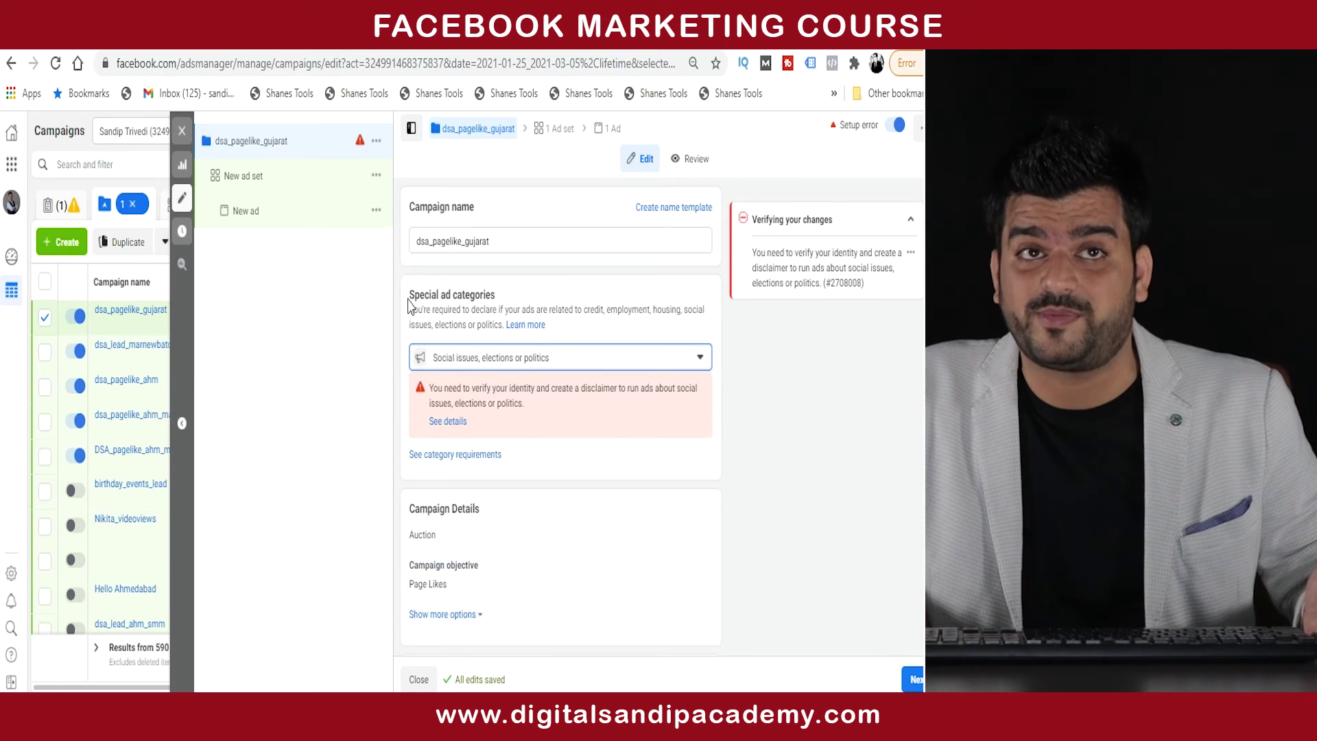
View the details of the identity verification and disclaimer requirement for the declared category, and close them
drag(435, 391, 734, 401)
click(525, 437)
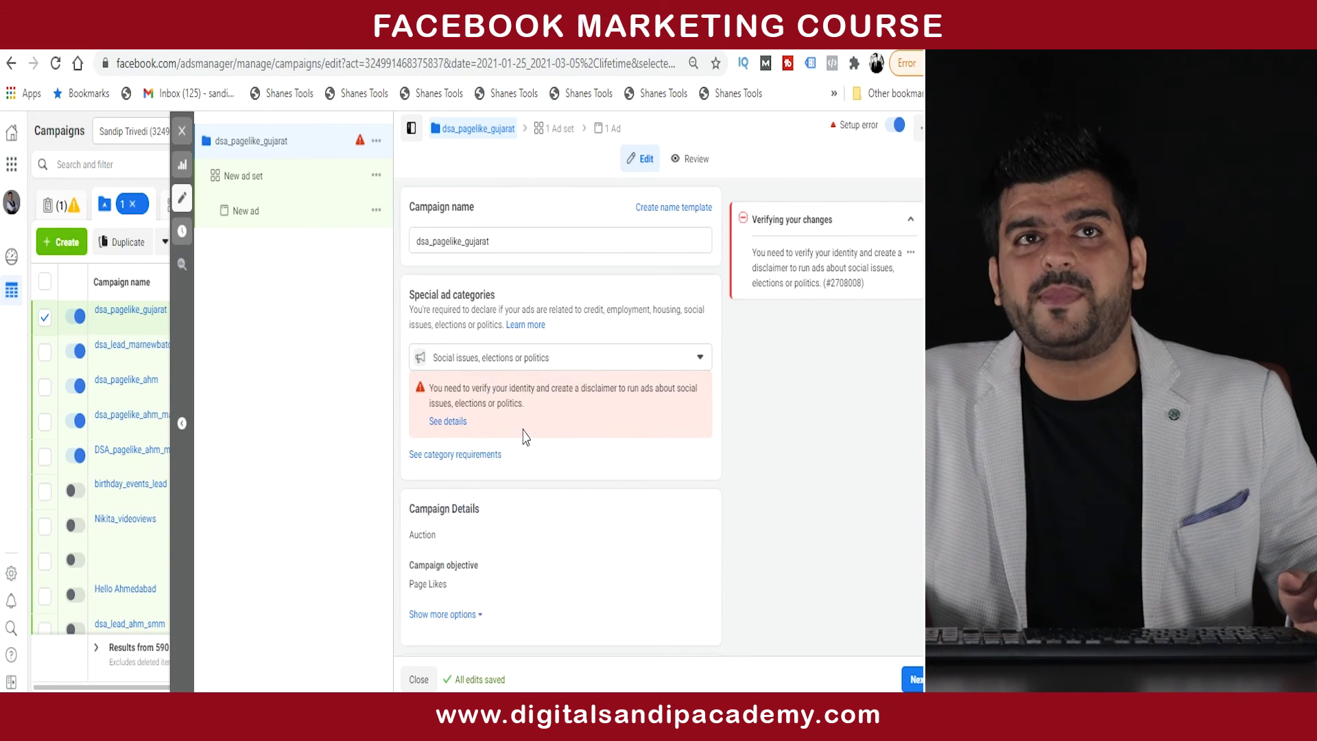
click(448, 422)
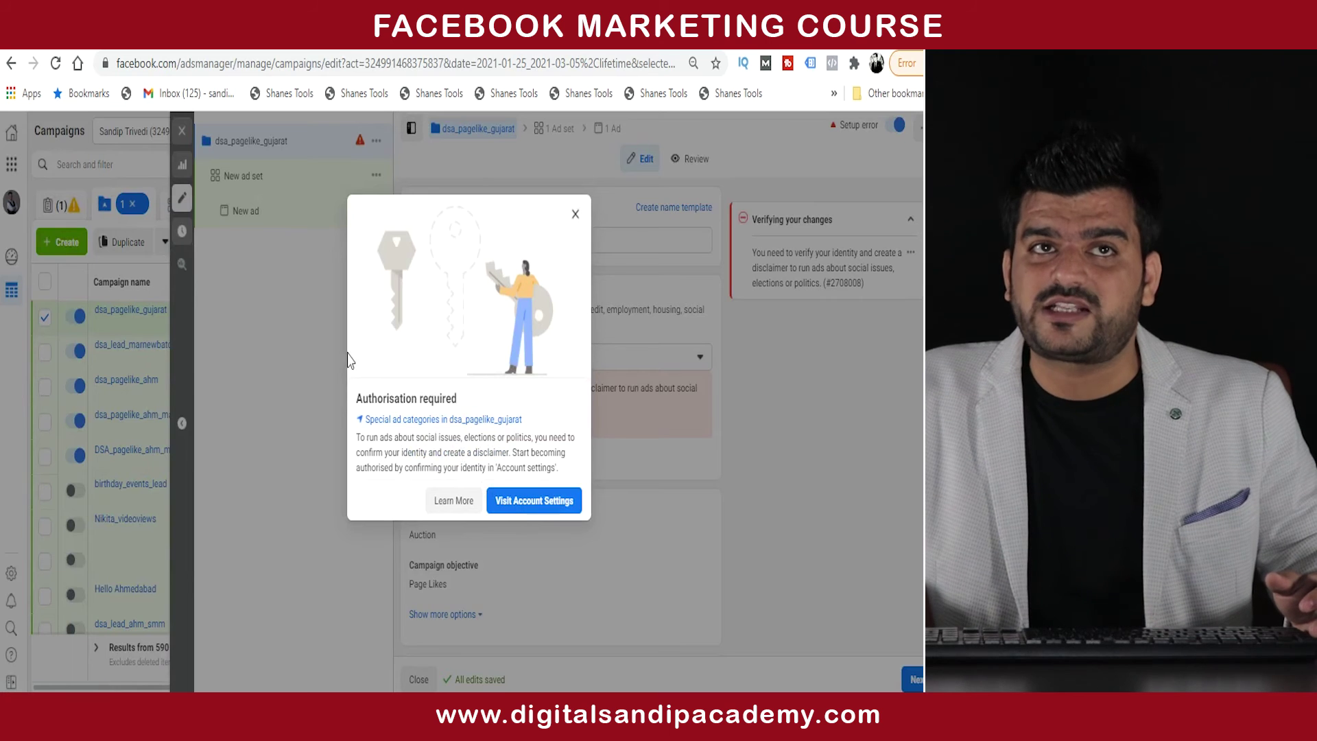
click(575, 214)
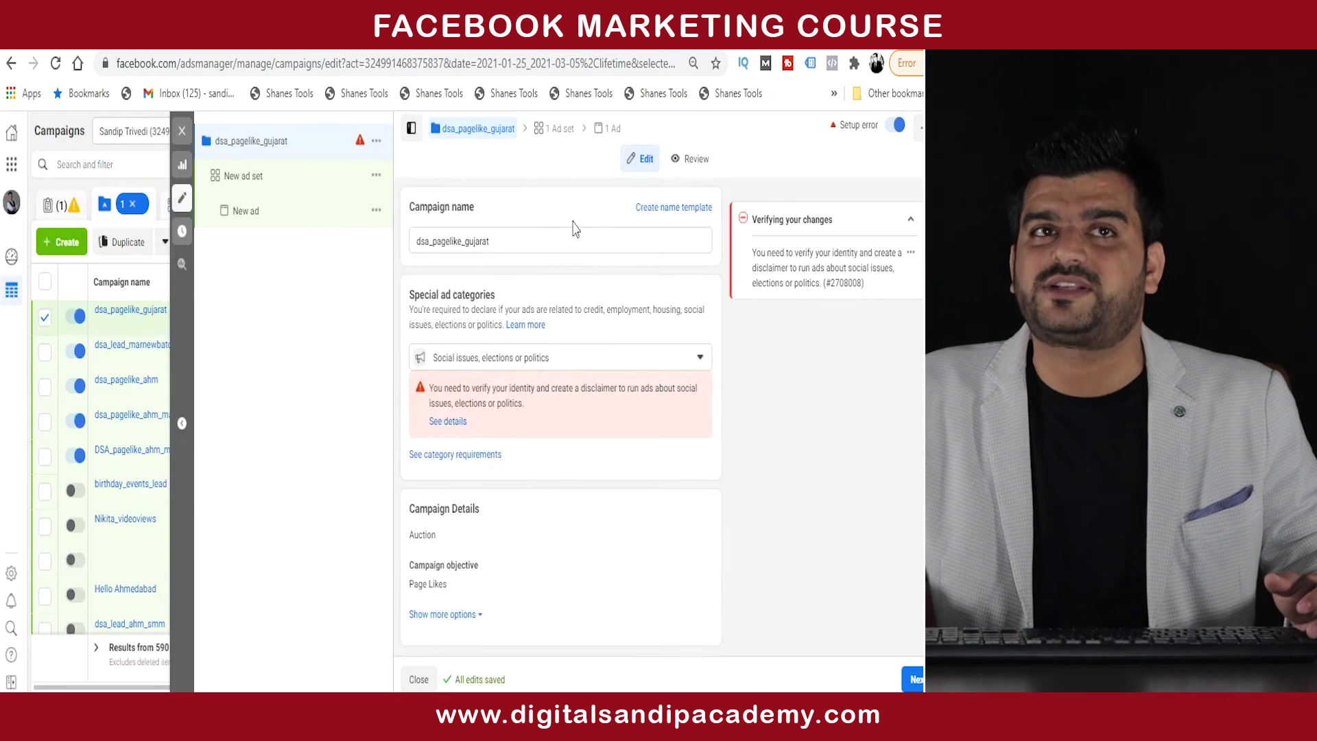
Remove Social issues, elections or politics from the campaign's special ad categories
click(500, 365)
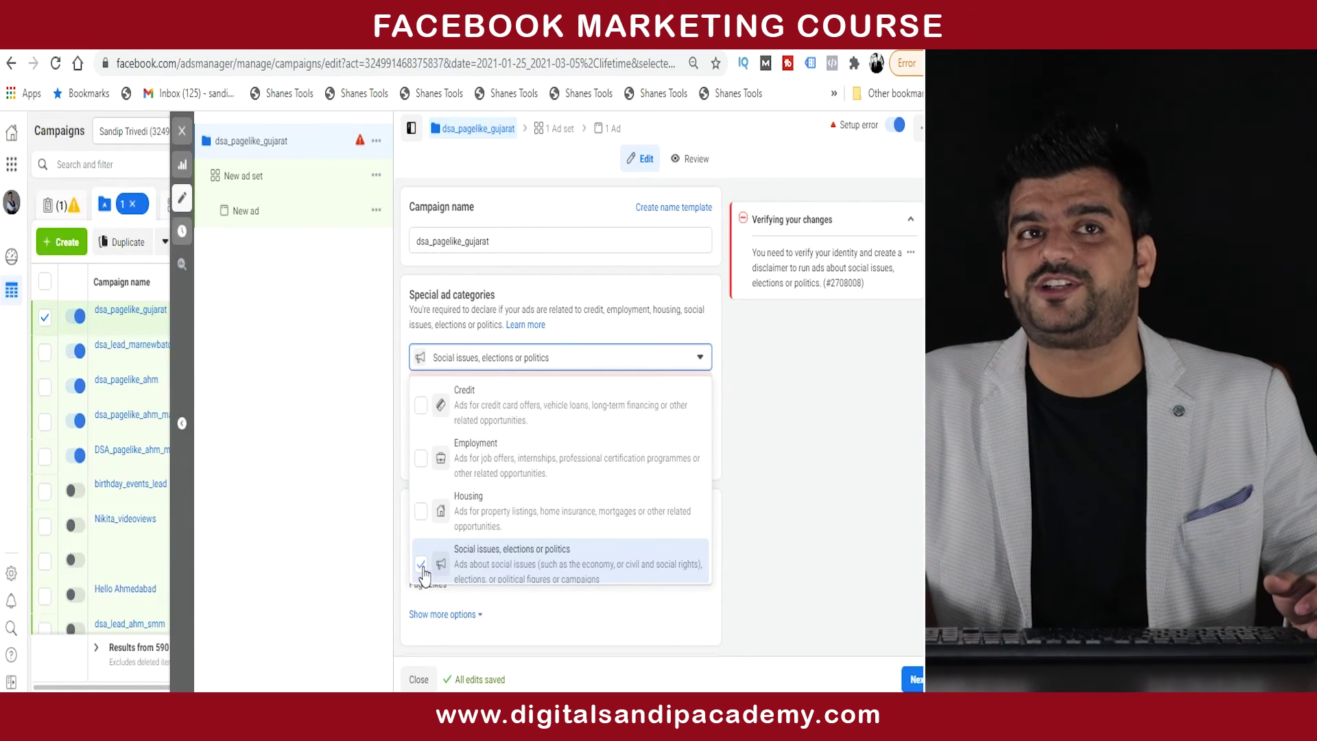
click(461, 559)
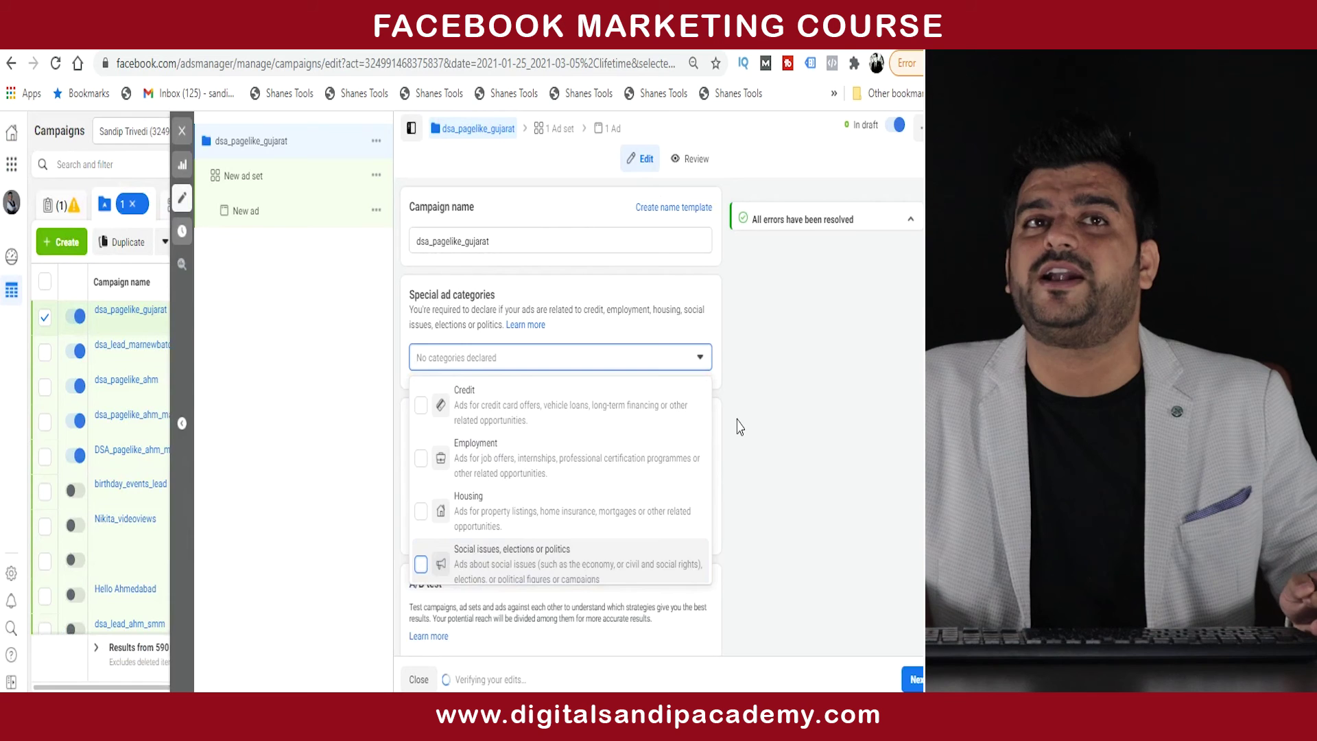
click(738, 427)
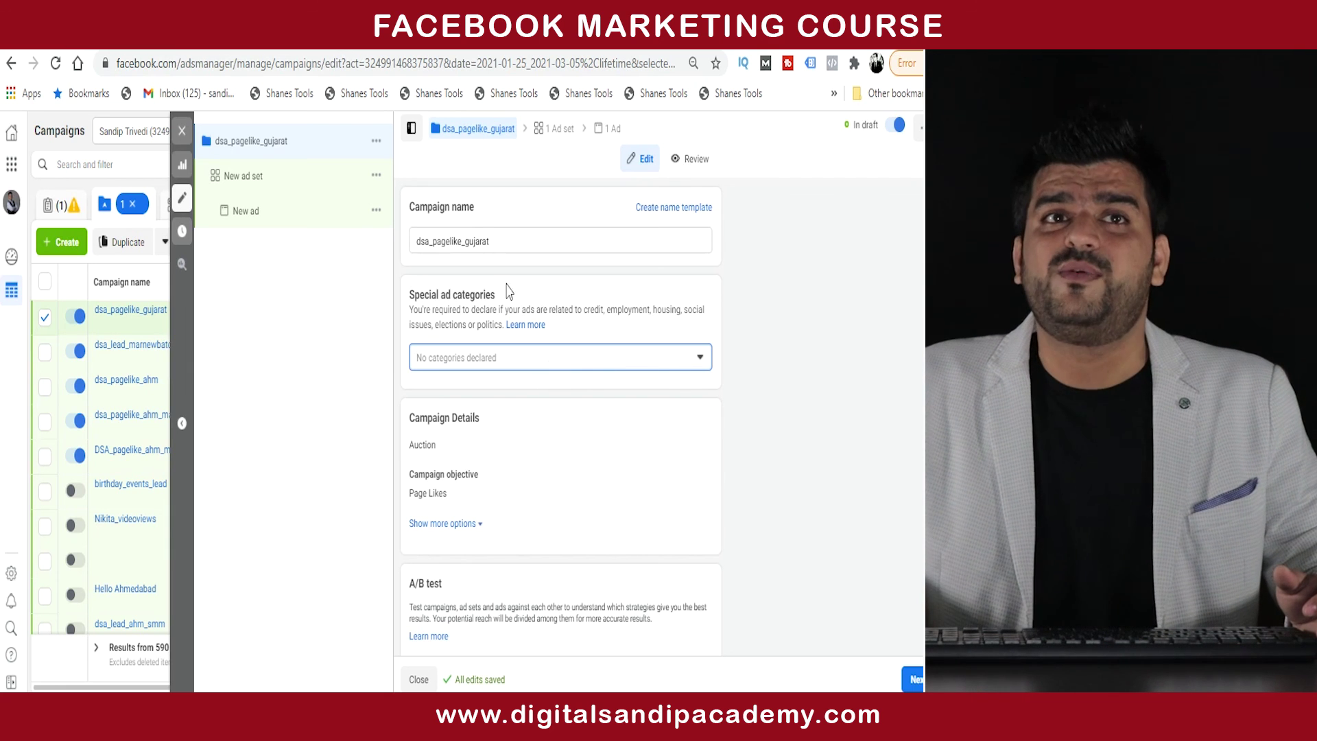
Review the Campaign Details section and expand its additional options to show the optional campaign spending limit
scroll(482, 325, down, 2)
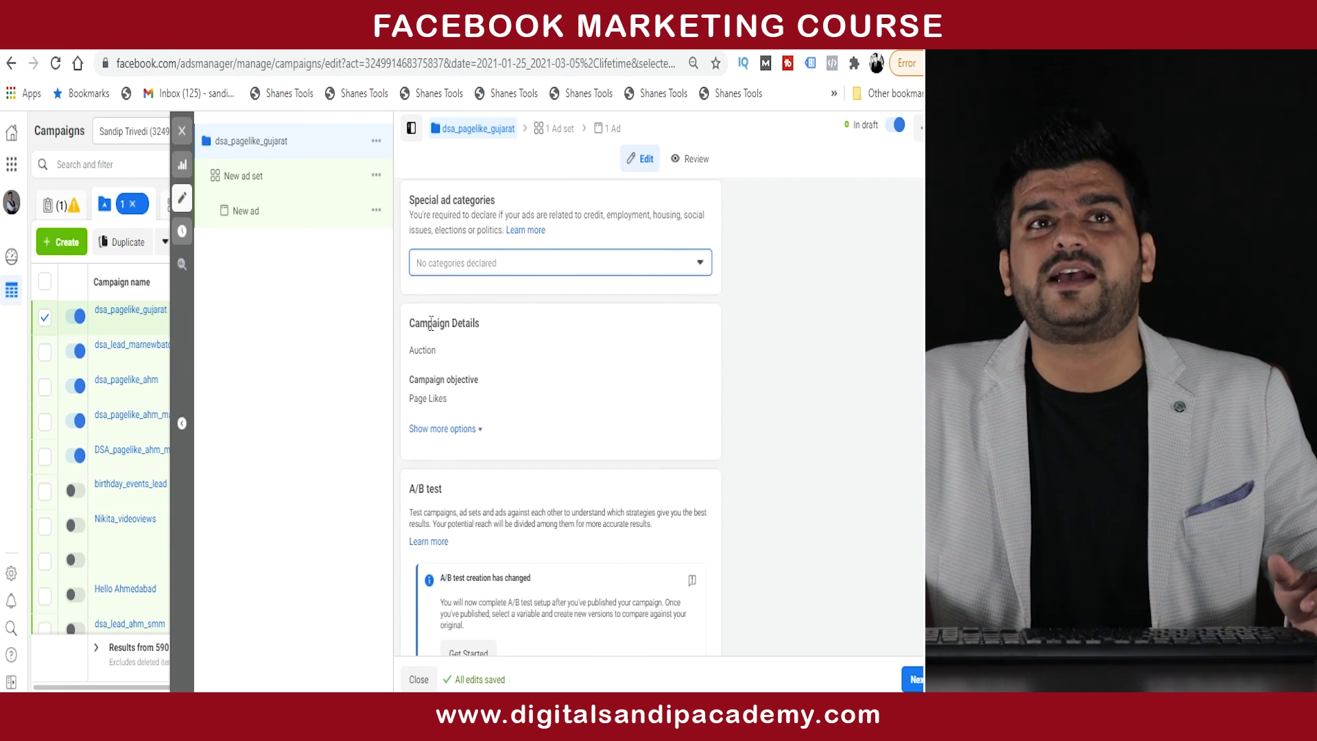
drag(415, 323, 477, 322)
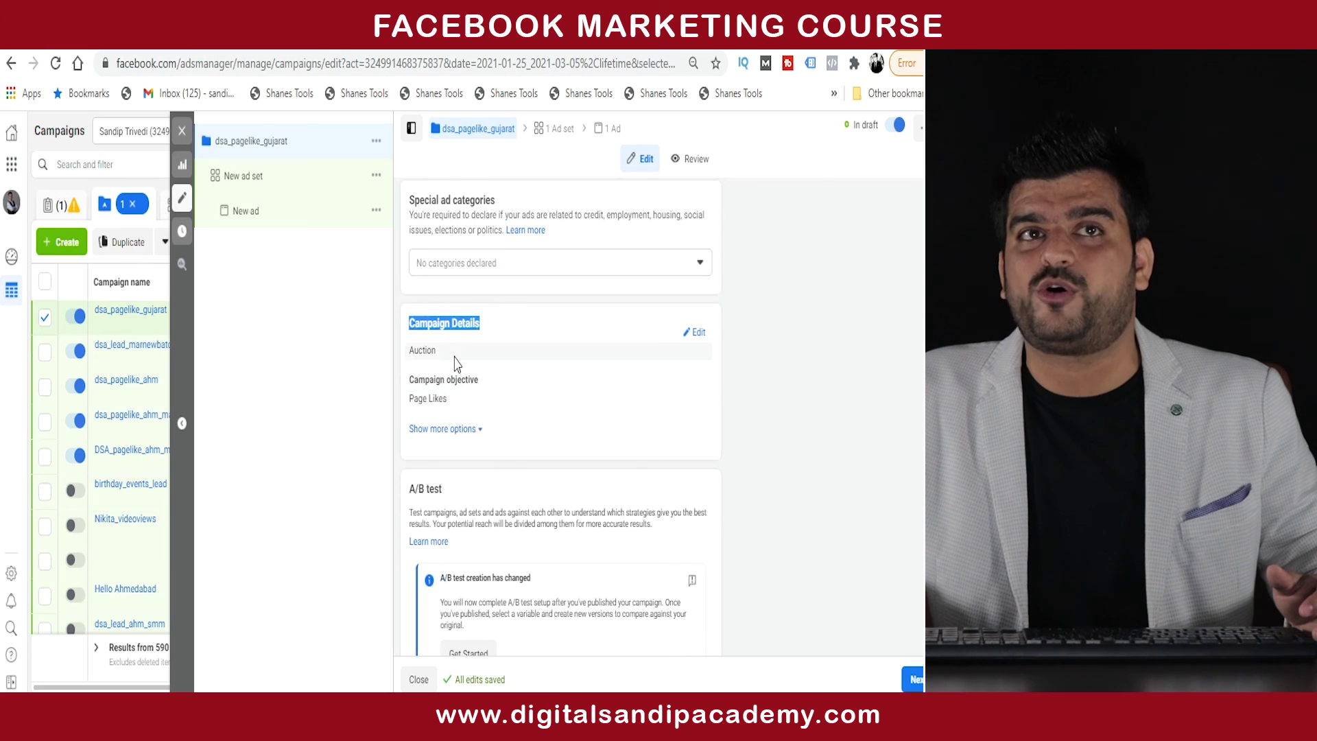
click(461, 431)
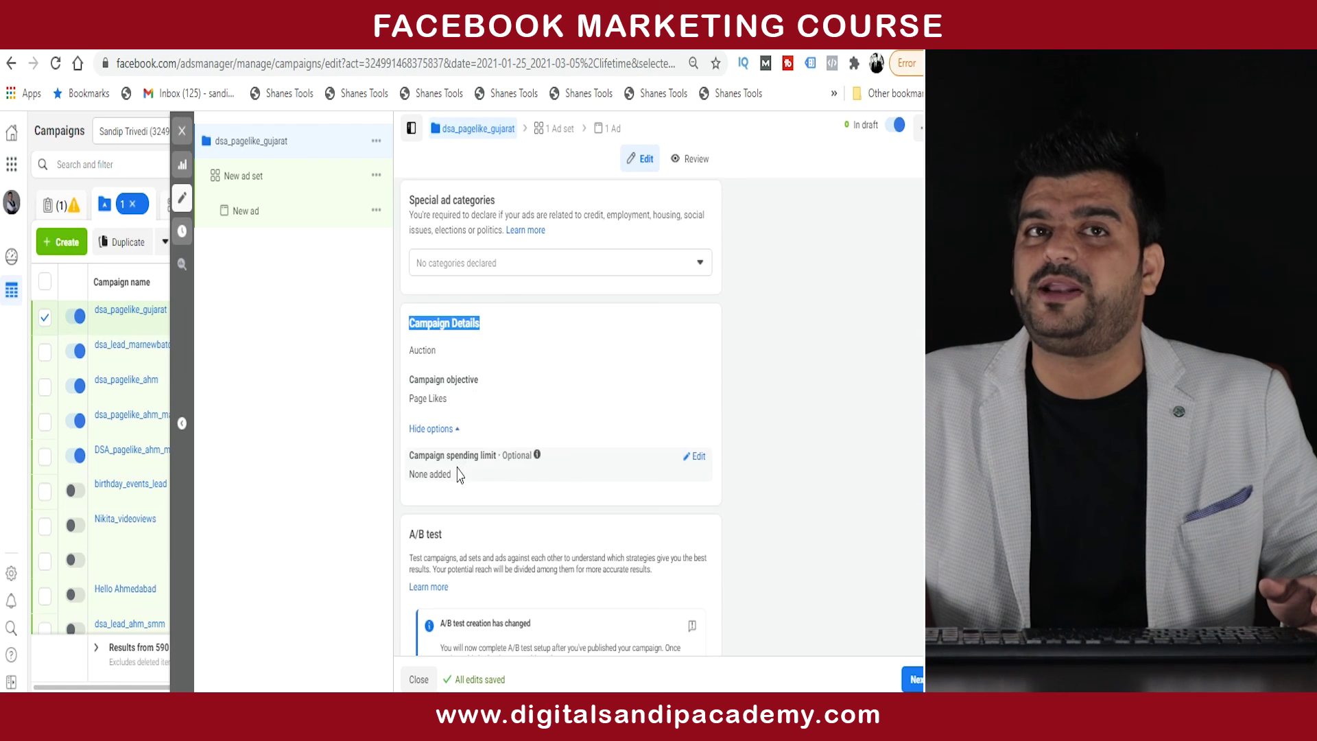
Examine the campaign's A/B test and Campaign budget optimisation sections
scroll(454, 452, down, 3)
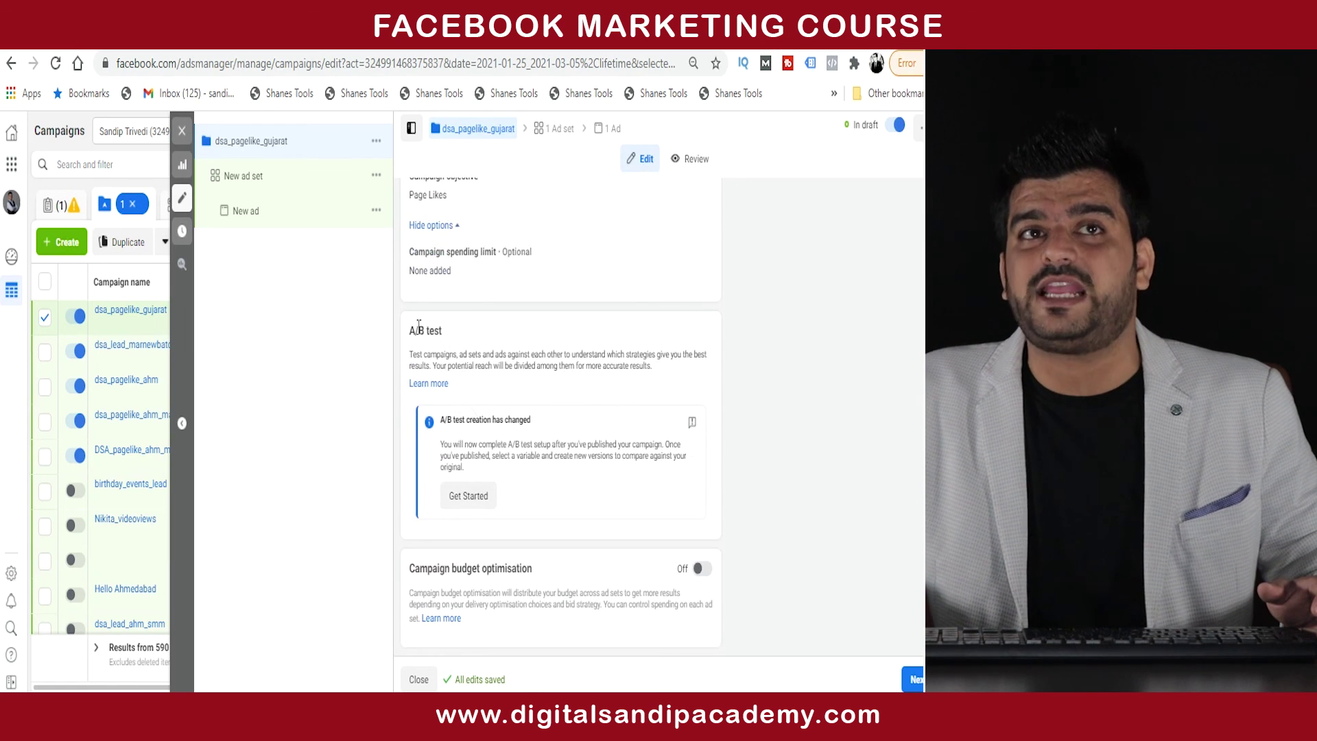
drag(412, 334, 489, 336)
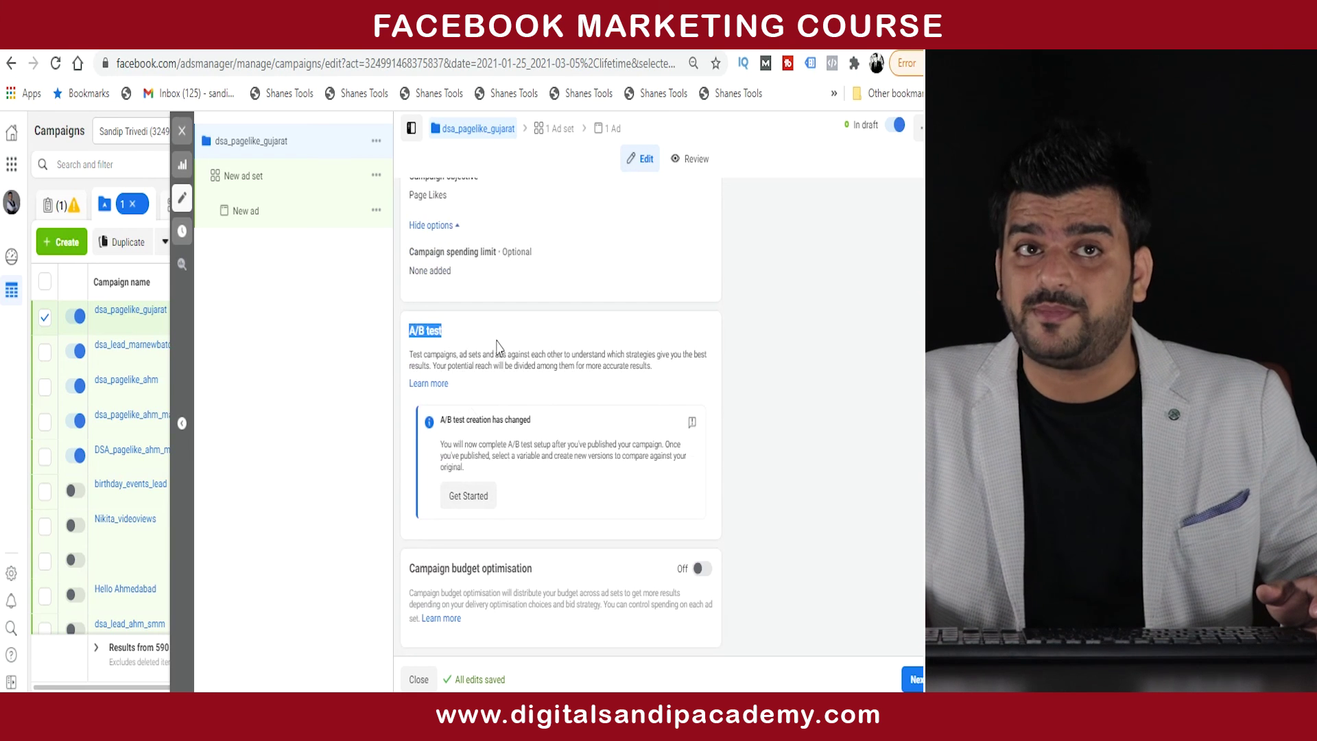
drag(409, 575, 451, 568)
click(412, 568)
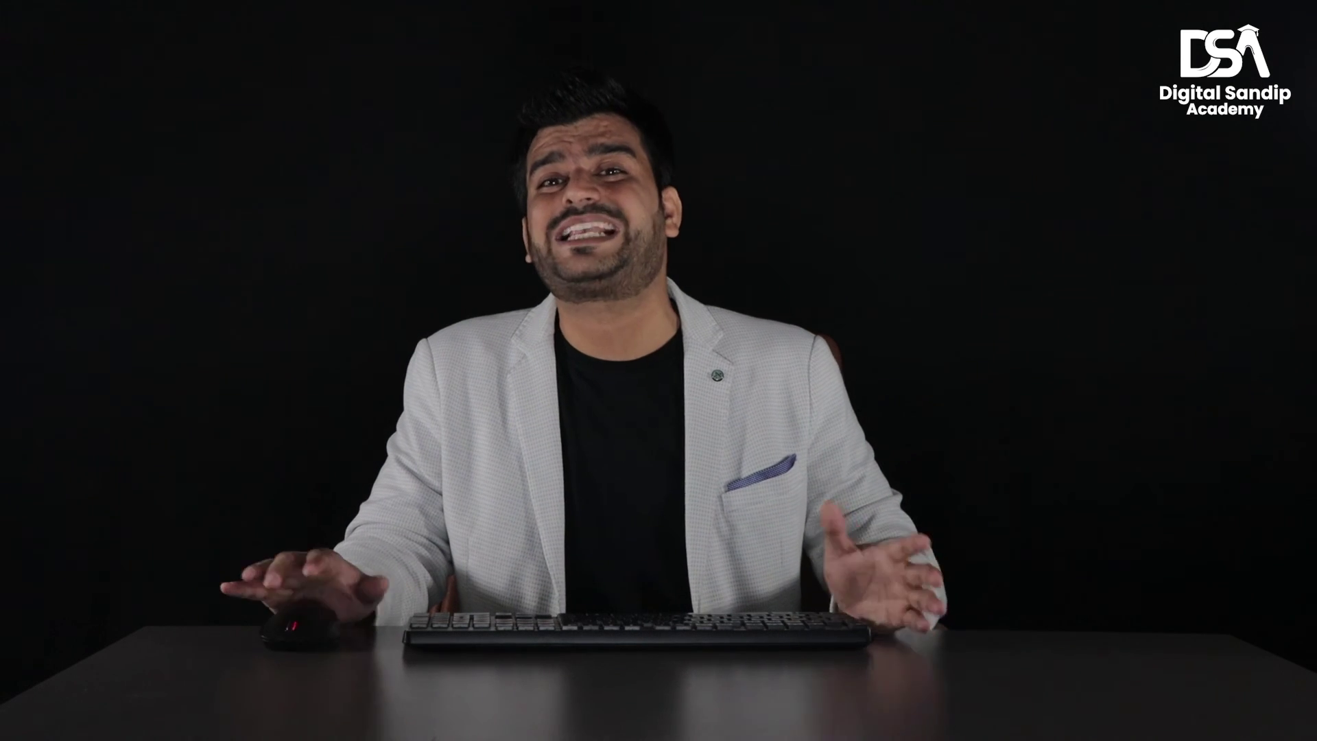